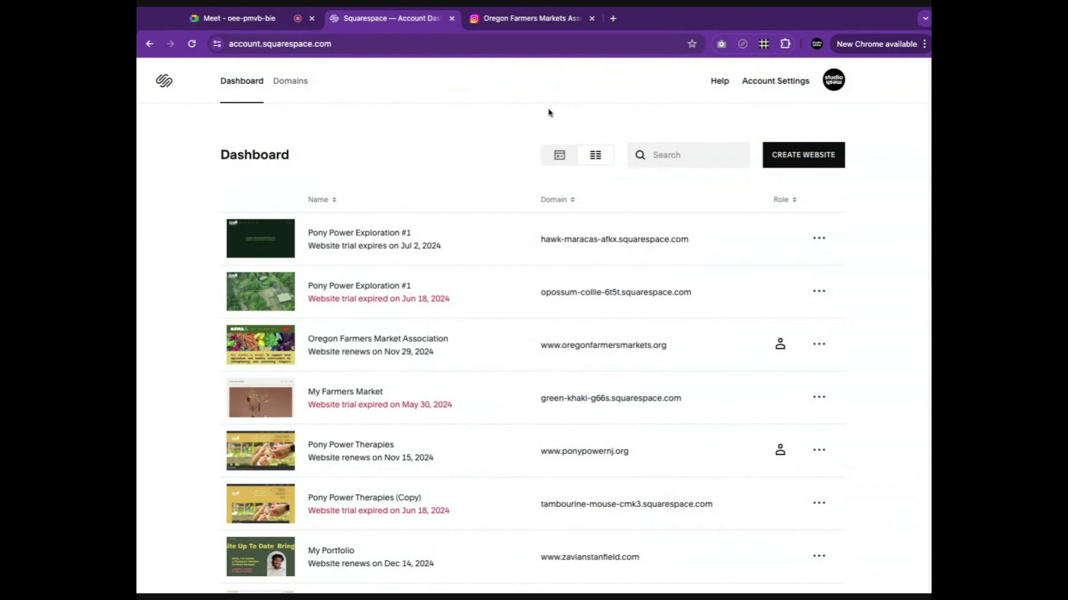
Begin a new website and choose I'm Just Browsing to see every template.
left_click(802, 154)
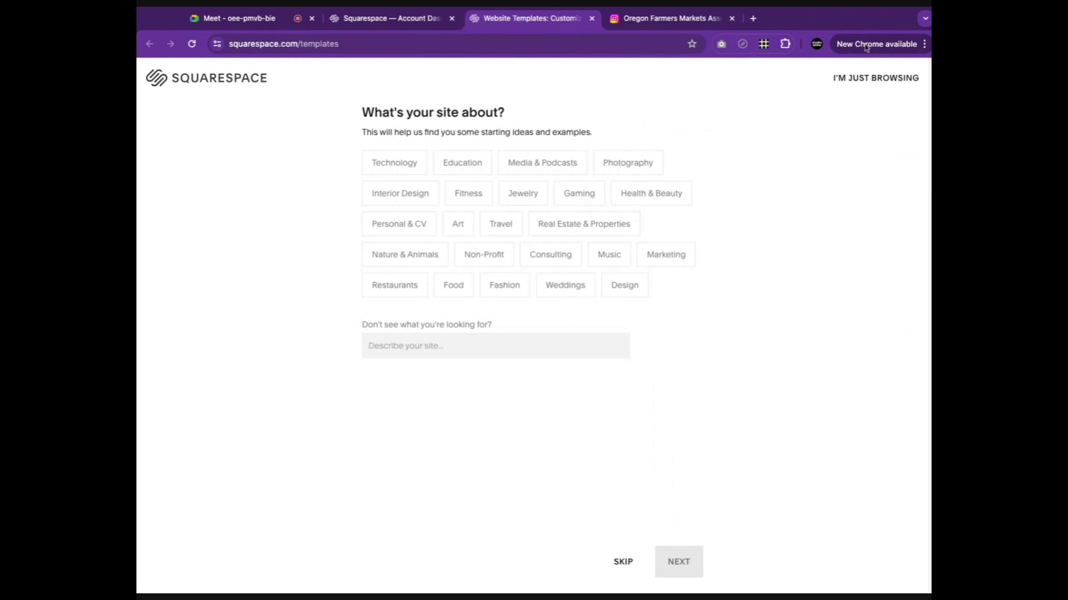
left_click(877, 77)
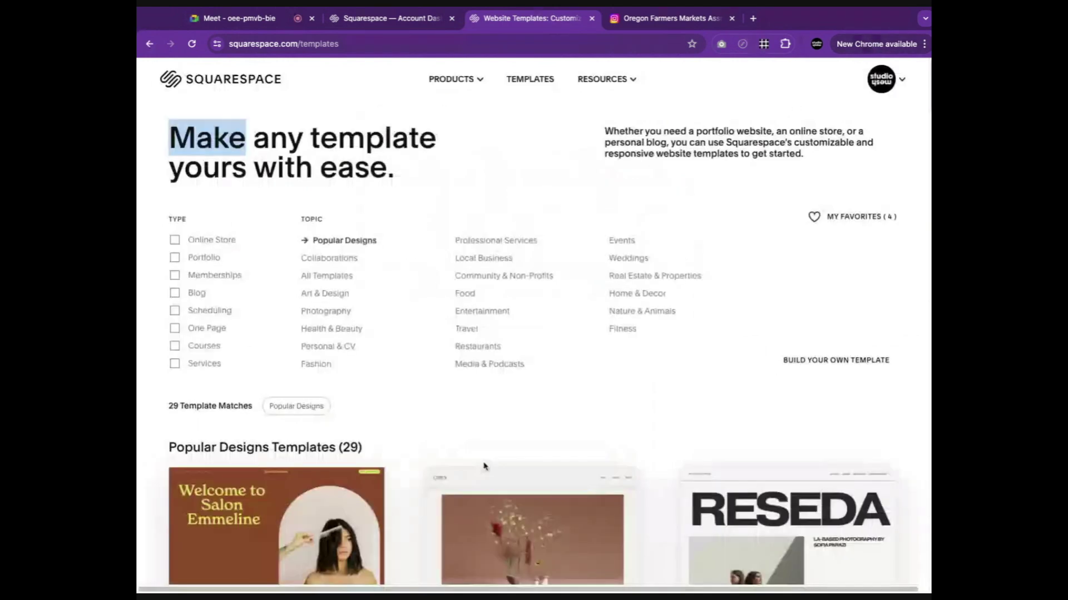
Open the ÇIMEN template's details and start a new site with this design.
scroll(484, 466, "down", 4)
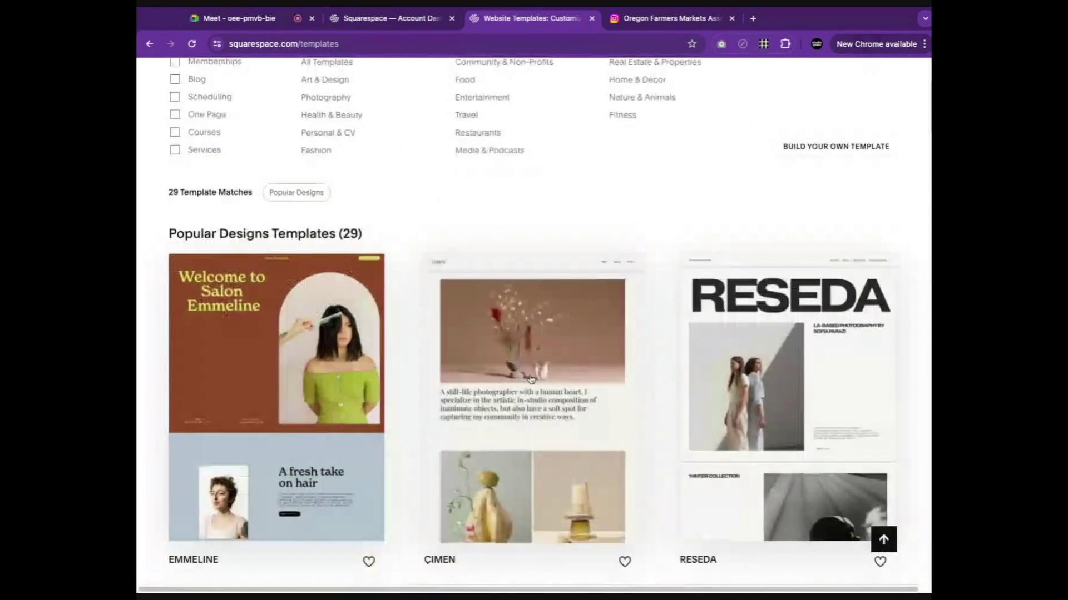
left_click(530, 380)
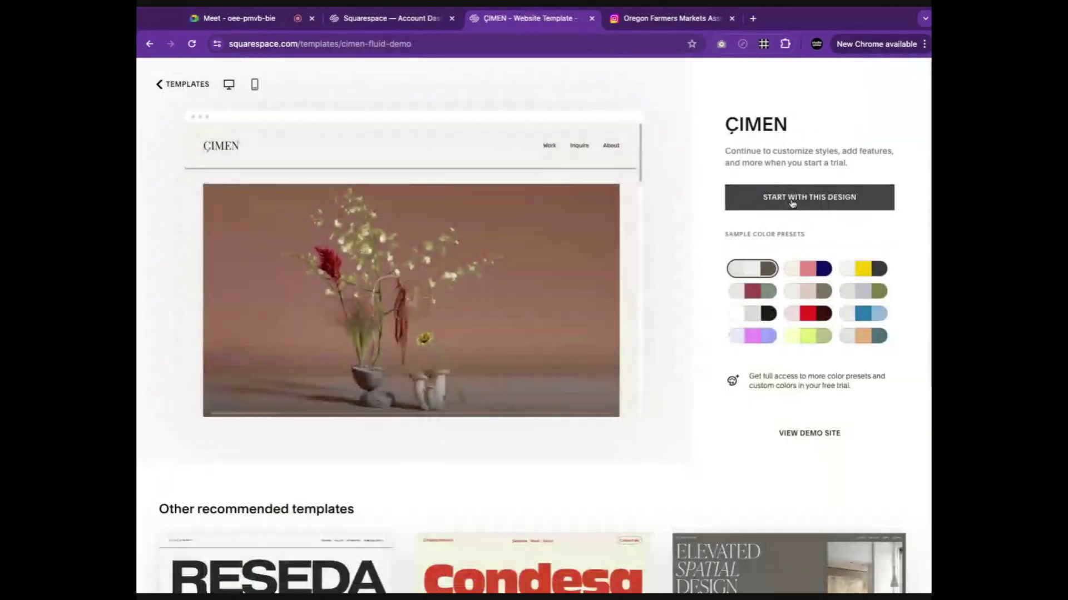
left_click(791, 202)
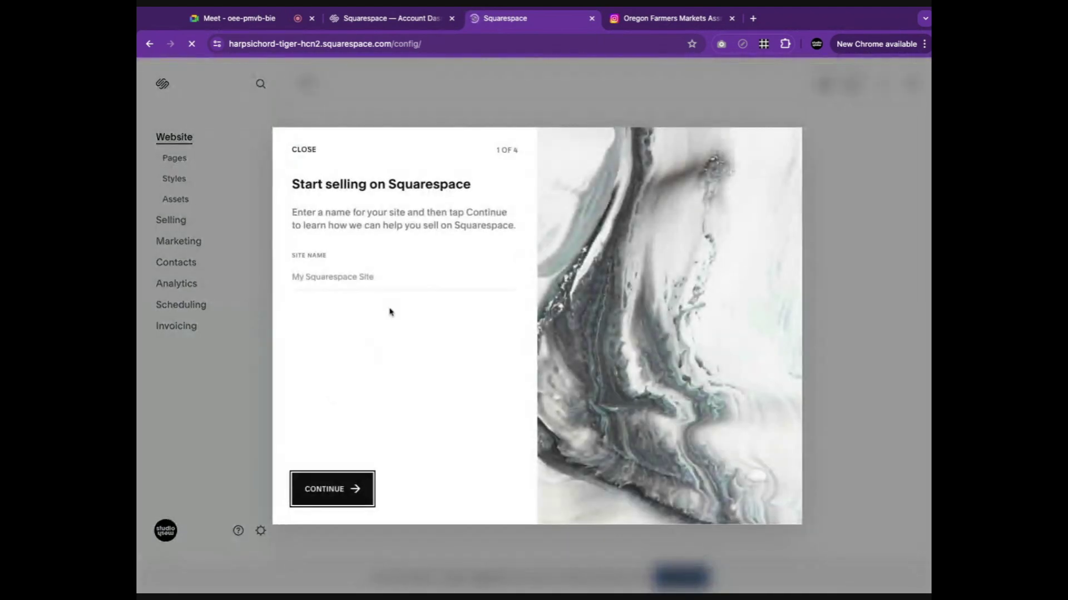
Name the site 'Farmer's Market', close the setup walkthrough, and show the Pages list.
left_click(379, 278)
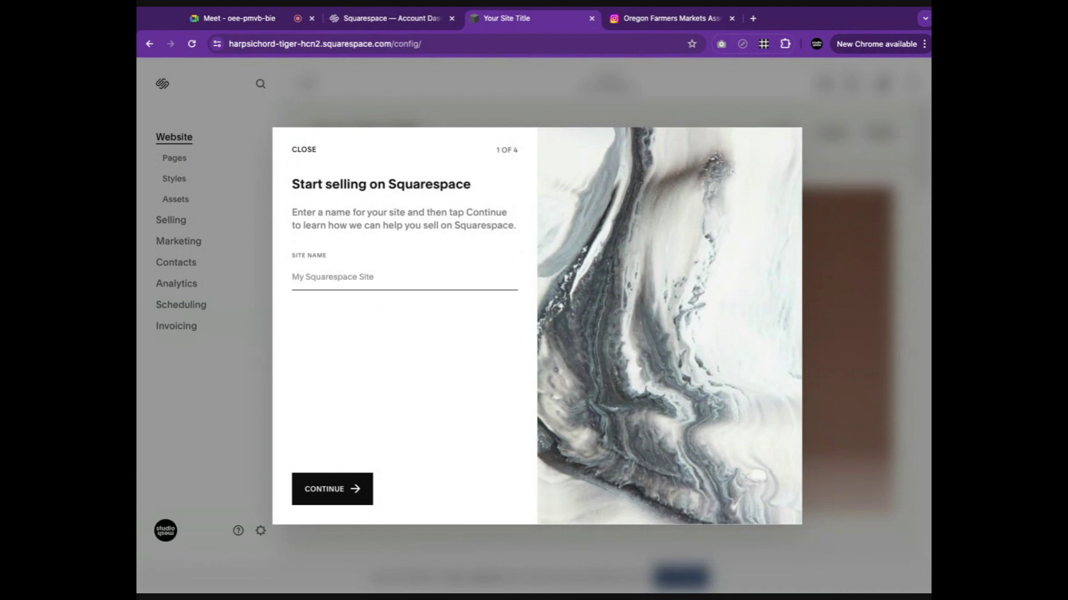
type("Farmer's Market")
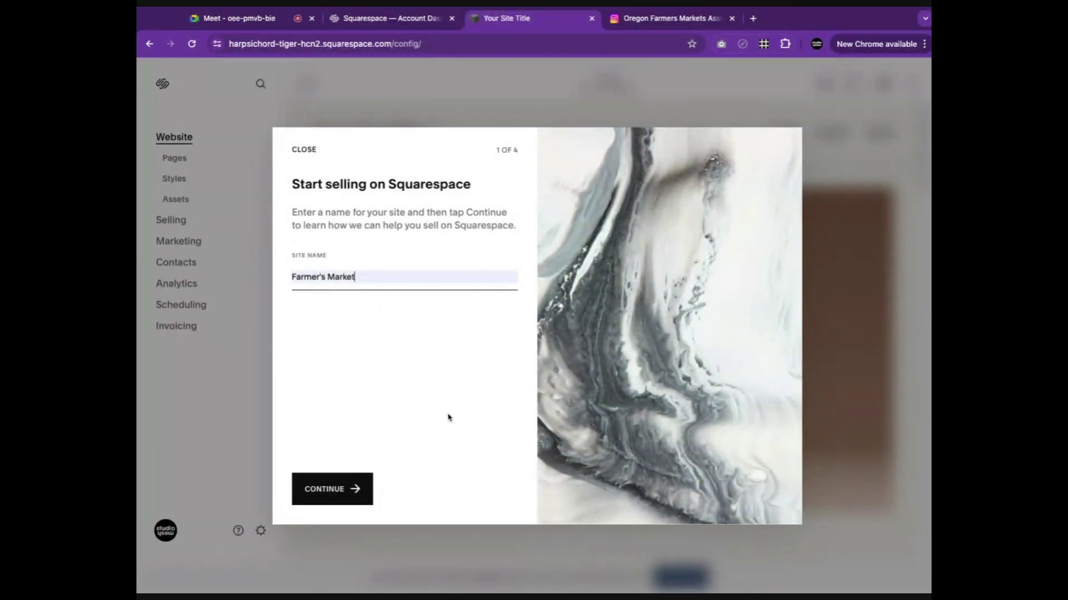
left_click(350, 490)
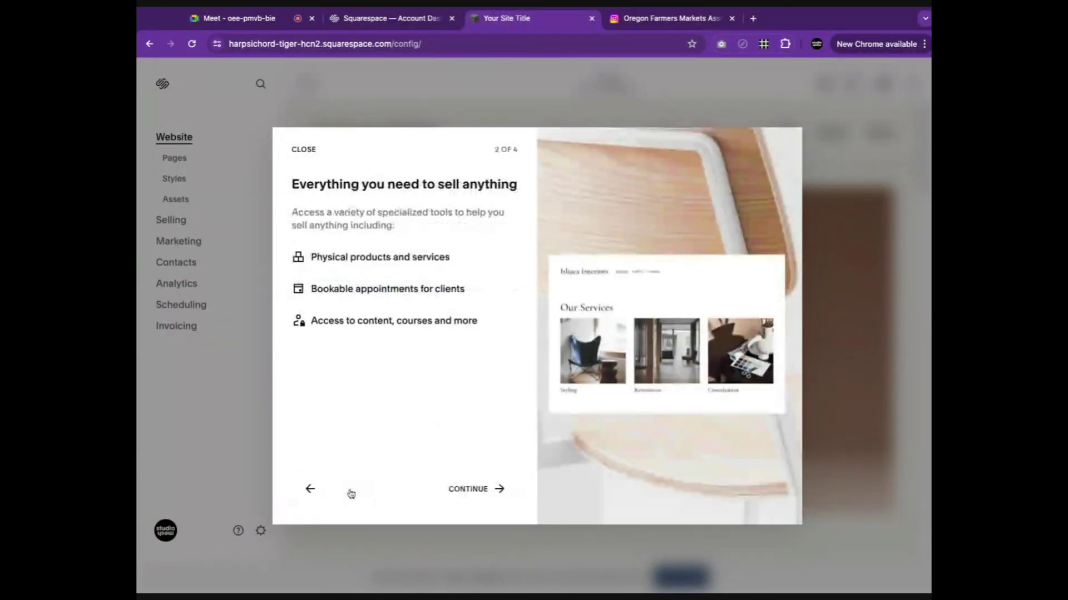
left_click(302, 153)
left_click(176, 158)
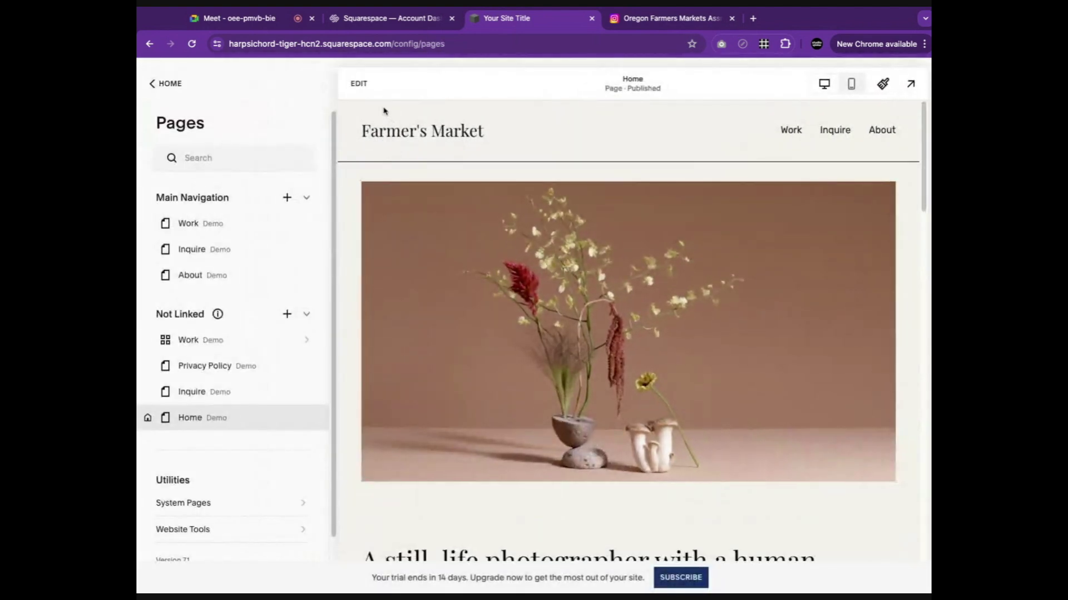
Edit the Home page, glance at the header's Farmer's Market title settings, then select the image section.
left_click(361, 86)
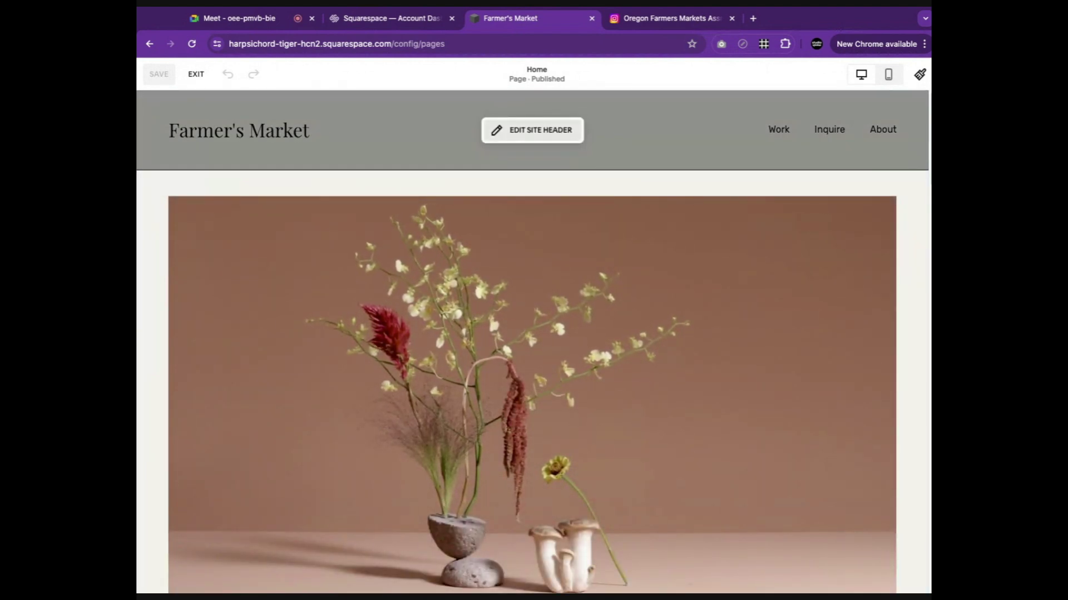
left_click(542, 130)
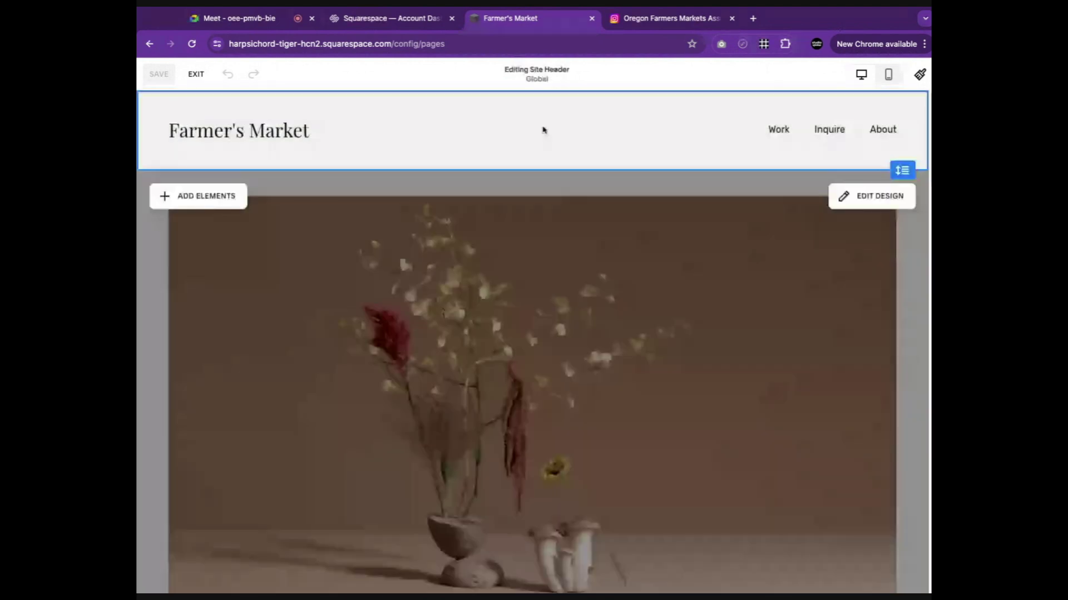
left_click(274, 133)
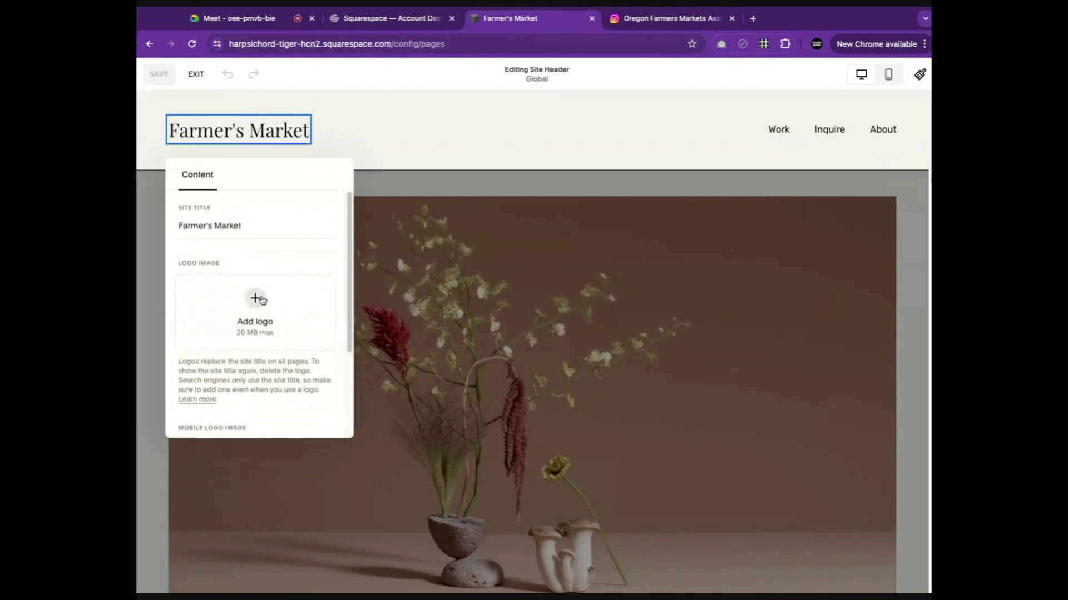
left_click(386, 131)
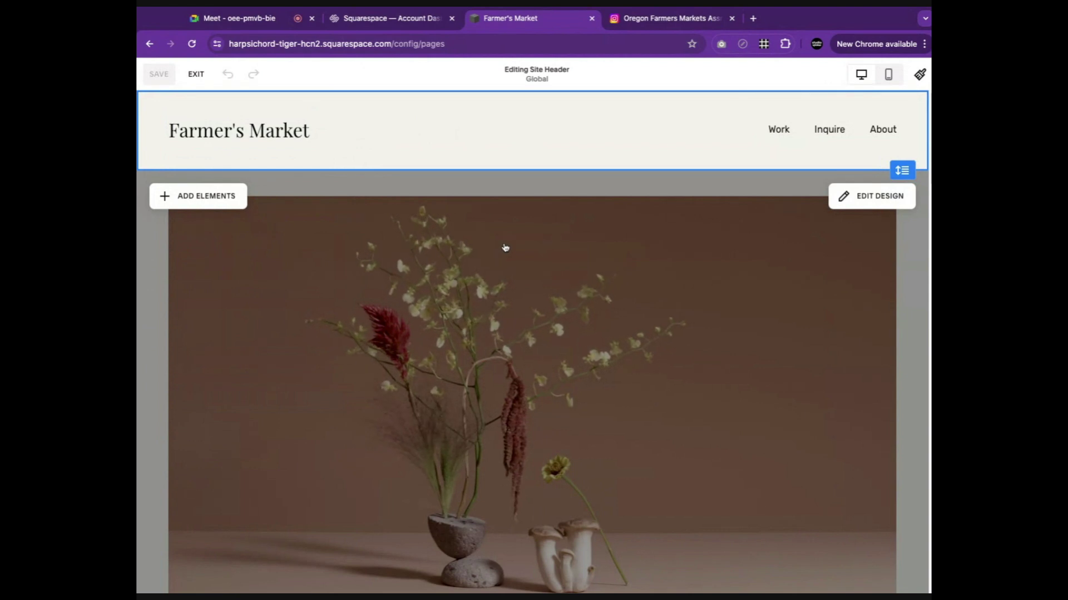
left_click(629, 229)
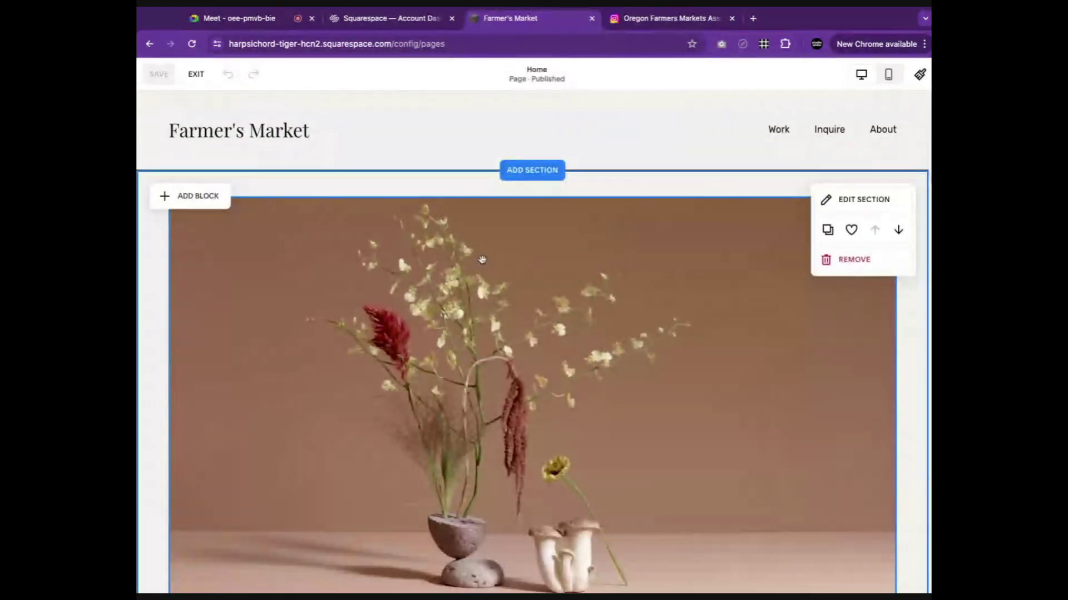
Remove the flower video and delete its empty block from the Home page's top section.
double_click(523, 267)
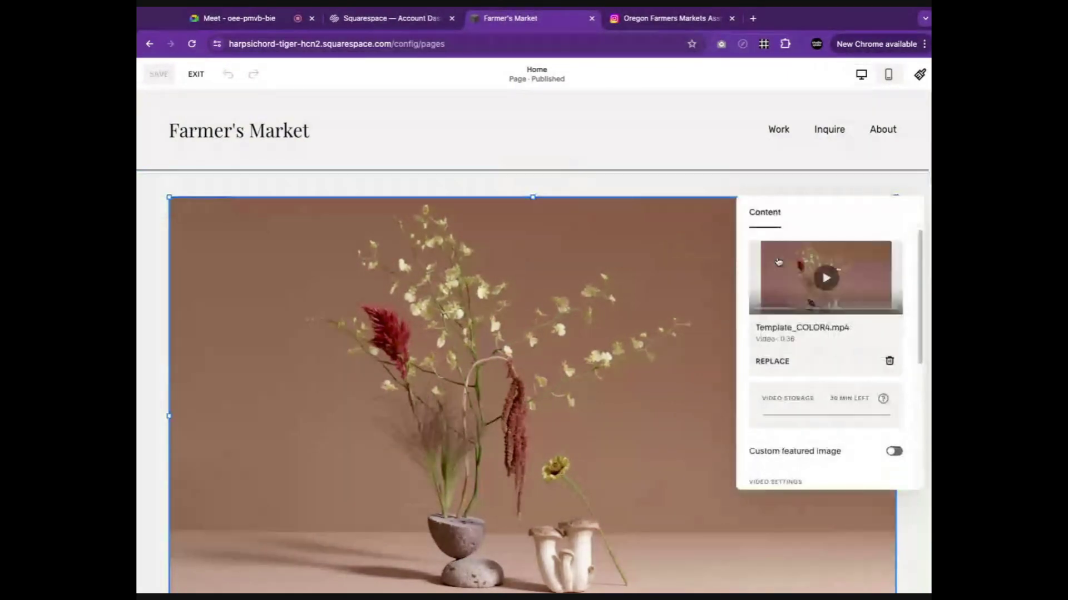
left_click(776, 365)
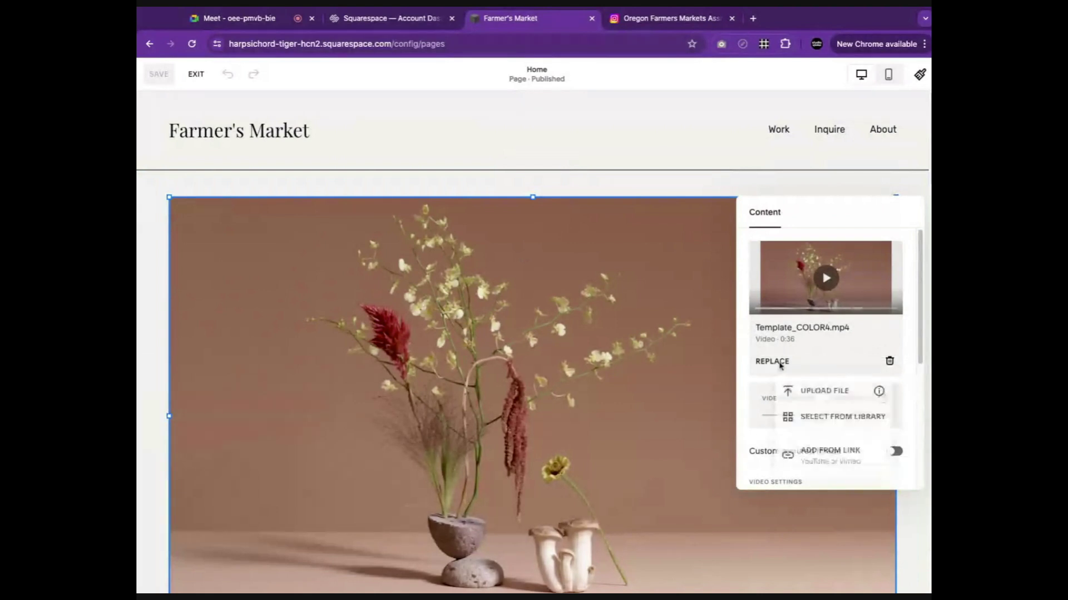
left_click(841, 418)
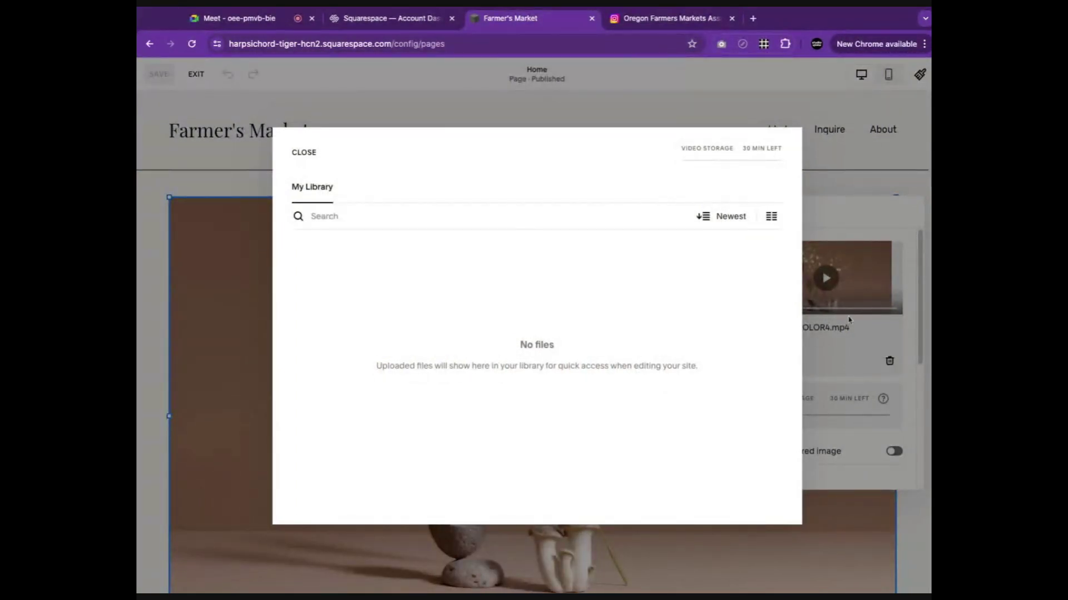
key("Escape")
left_click(889, 361)
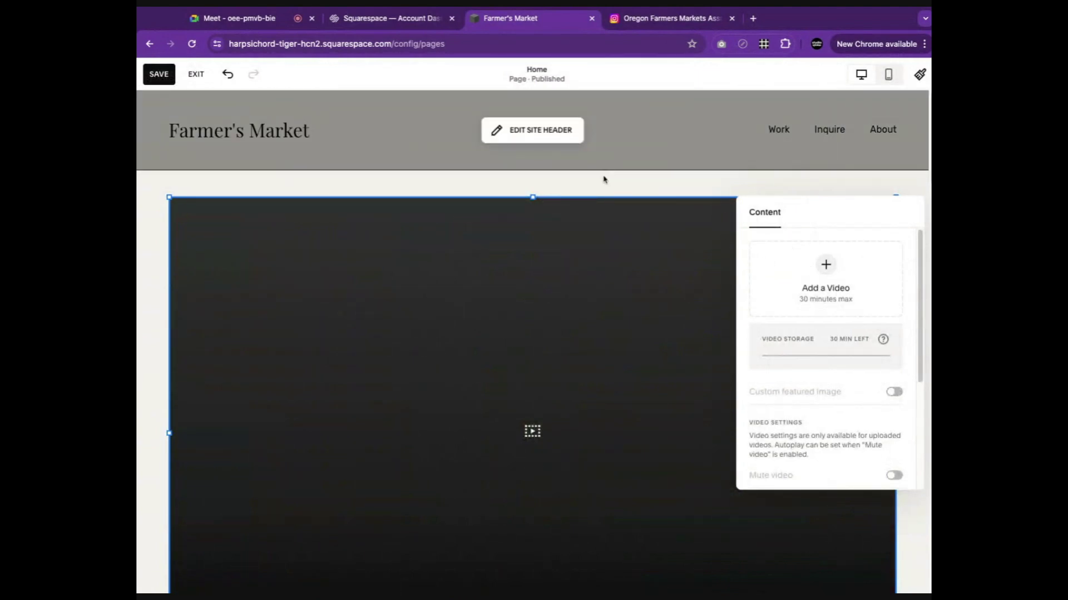
left_click(591, 189)
left_click(421, 256)
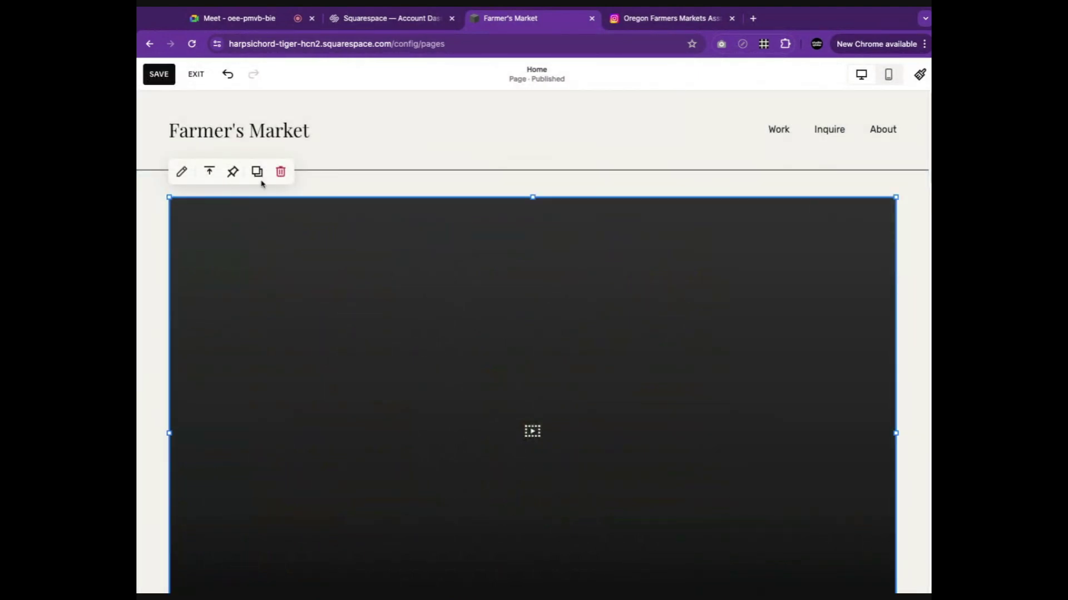
left_click(280, 171)
Add an image block stretched across the top section holding the carrots, squash and berries photo.
left_click(195, 199)
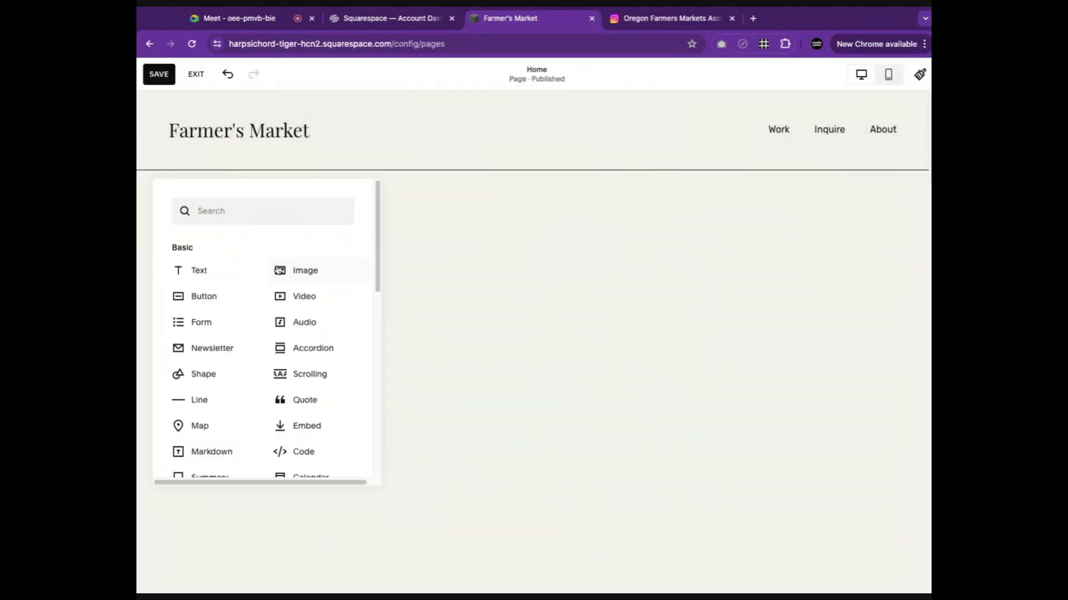
left_click(281, 270)
left_click_drag(344, 323, 895, 591)
scroll(777, 332, "down", 3)
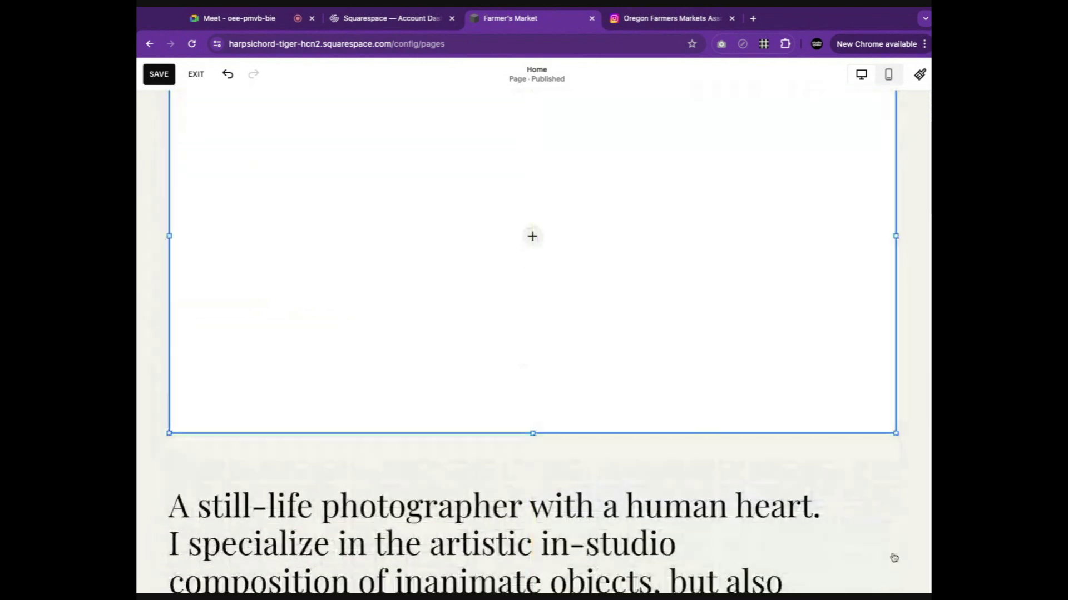
scroll(553, 362, "down", 2)
scroll(608, 362, "up", 2)
scroll(778, 401, "up", 2)
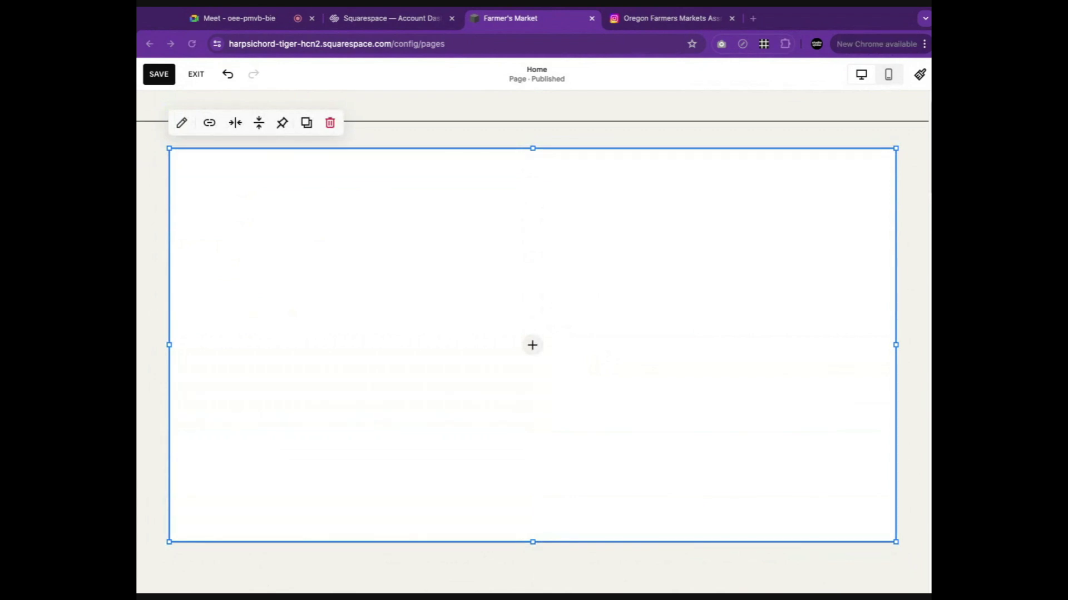
key("Return")
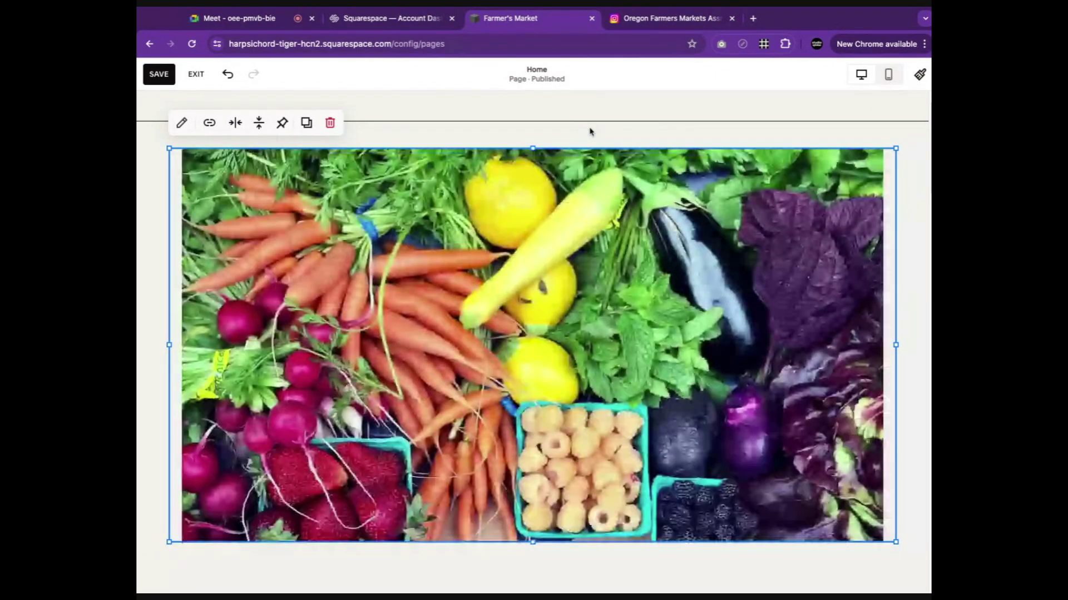
left_click(590, 131)
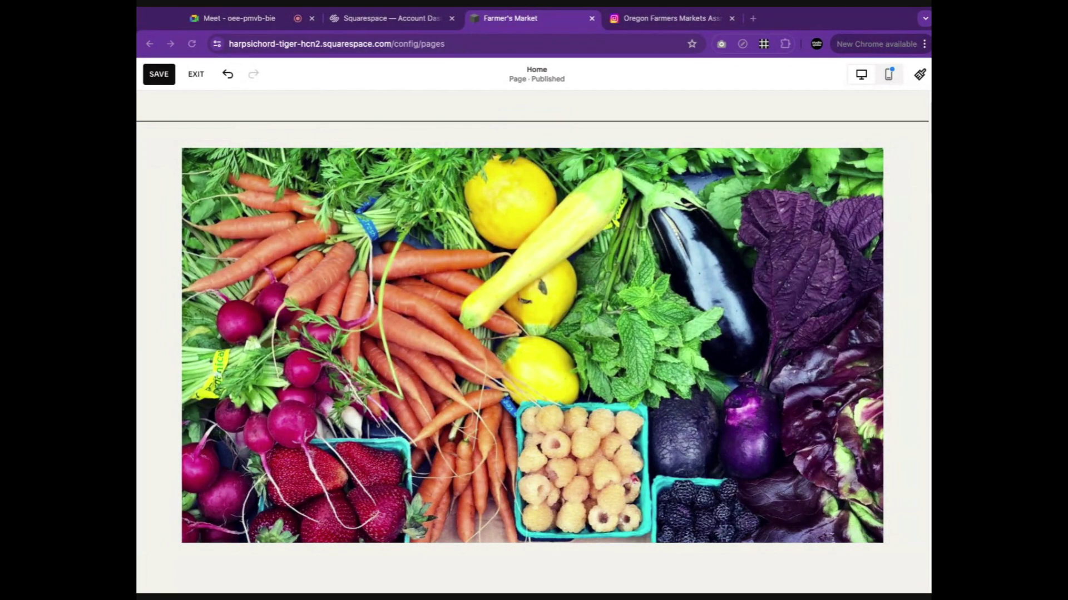
scroll(164, 421, "down", 5)
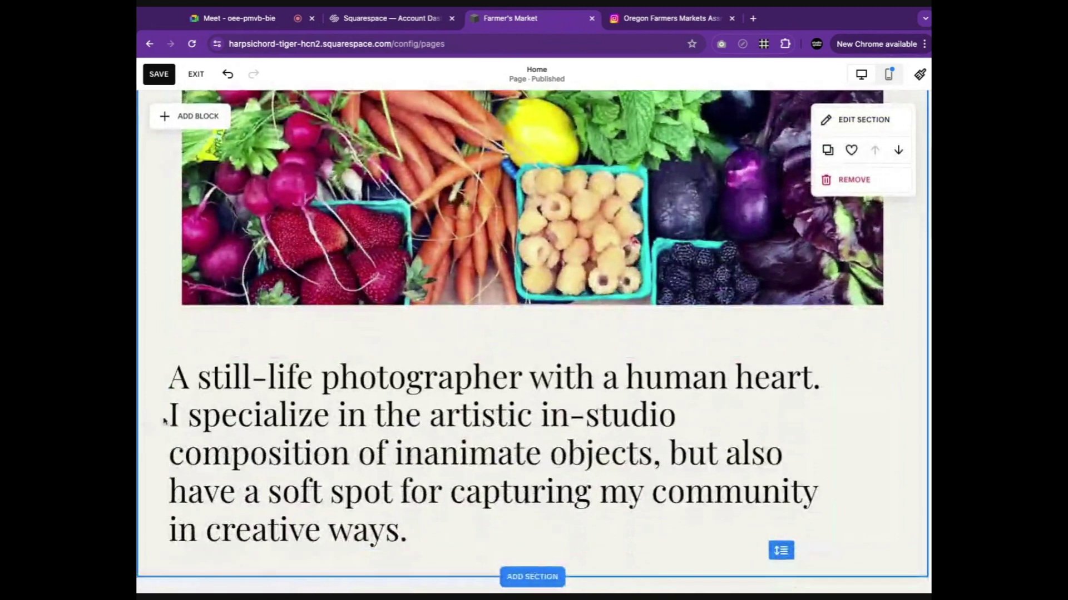
Replace the photographer blurb under the photo with the pasted market name, address and hours.
left_click(174, 378)
triple_click(174, 378)
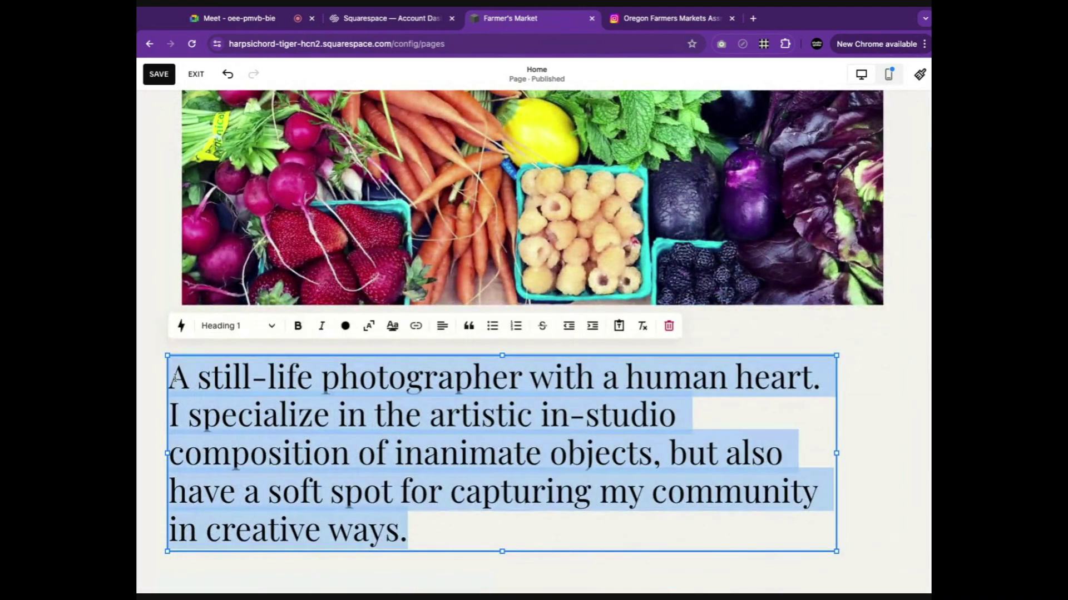
type("Your Market Name 123 Road, Town, State Open Saturdays June-August, 8-3pm")
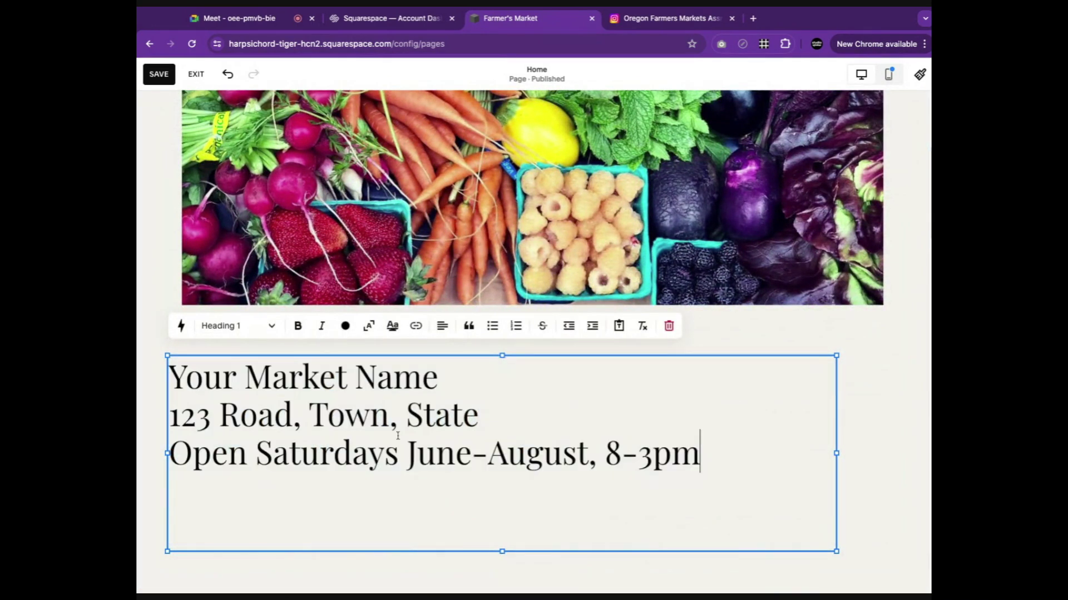
left_click(538, 508)
Select the market name, address and opening hours lines in turn, then deselect the text block.
double_click(181, 372)
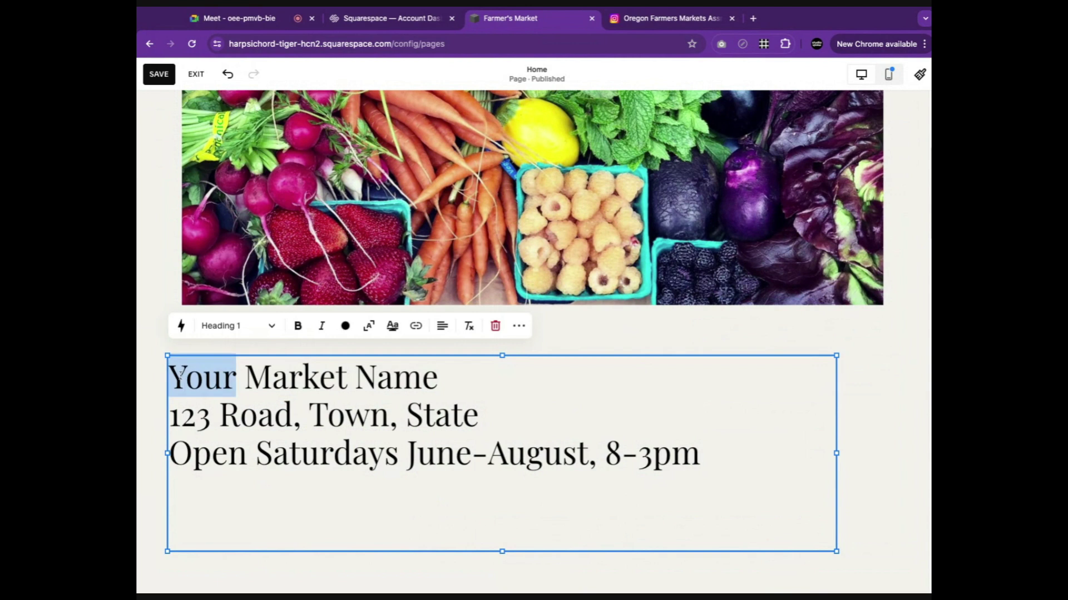
key("alt+shift+Right")
key("alt+shift+Right")
double_click(200, 416)
key("alt+shift+Right")
key("alt+shift+Right")
key("alt+shift+Right")
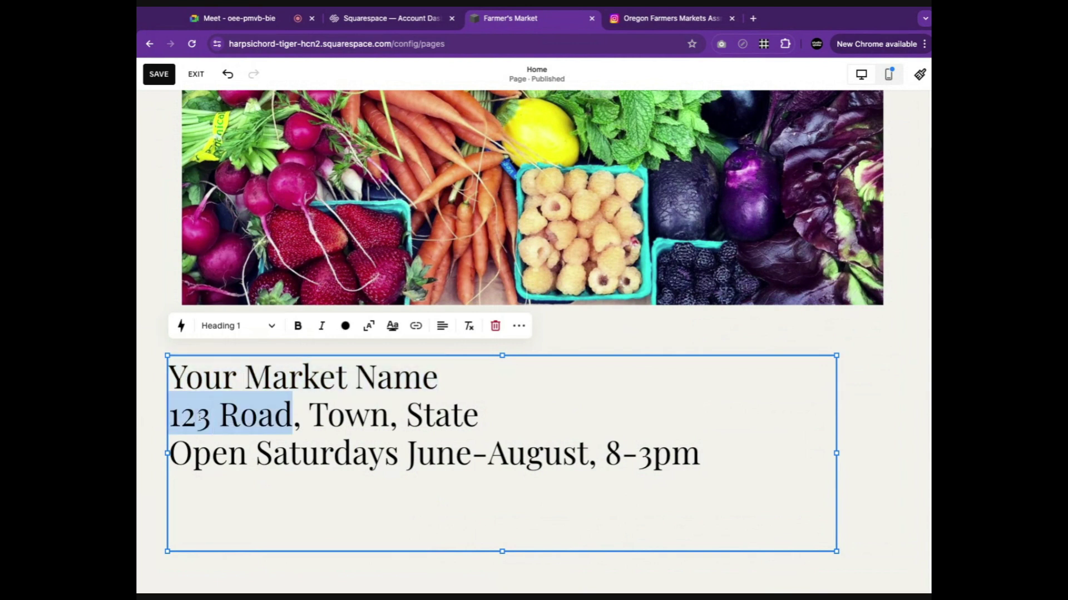
double_click(216, 455)
key("alt+shift+Right")
key("alt+shift+Right")
key("alt+shift+Right")
key("alt+shift+Right")
key("alt+shift+Right")
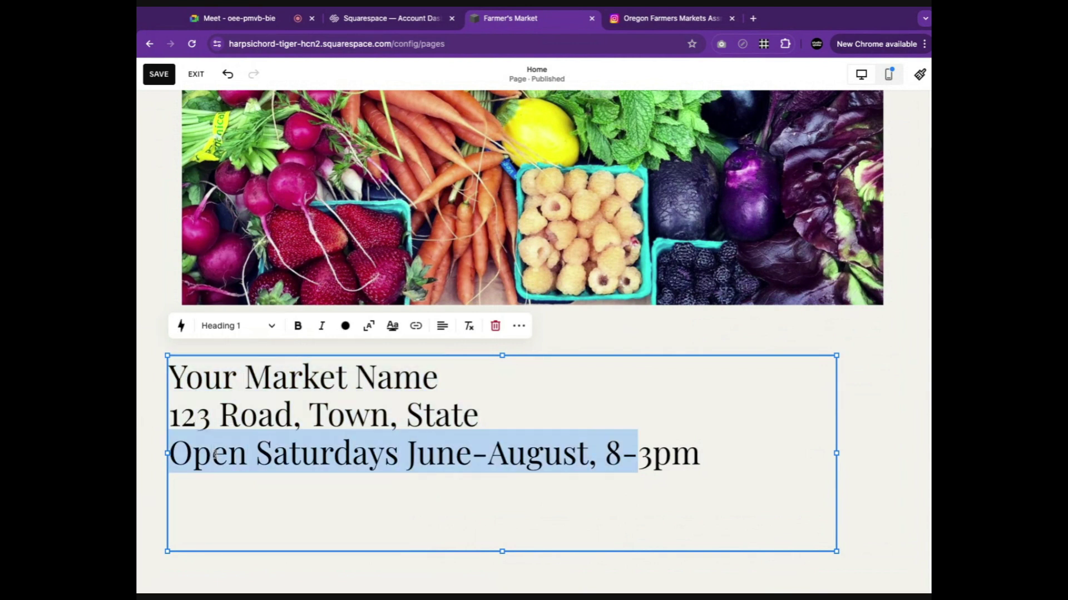
left_click(873, 397)
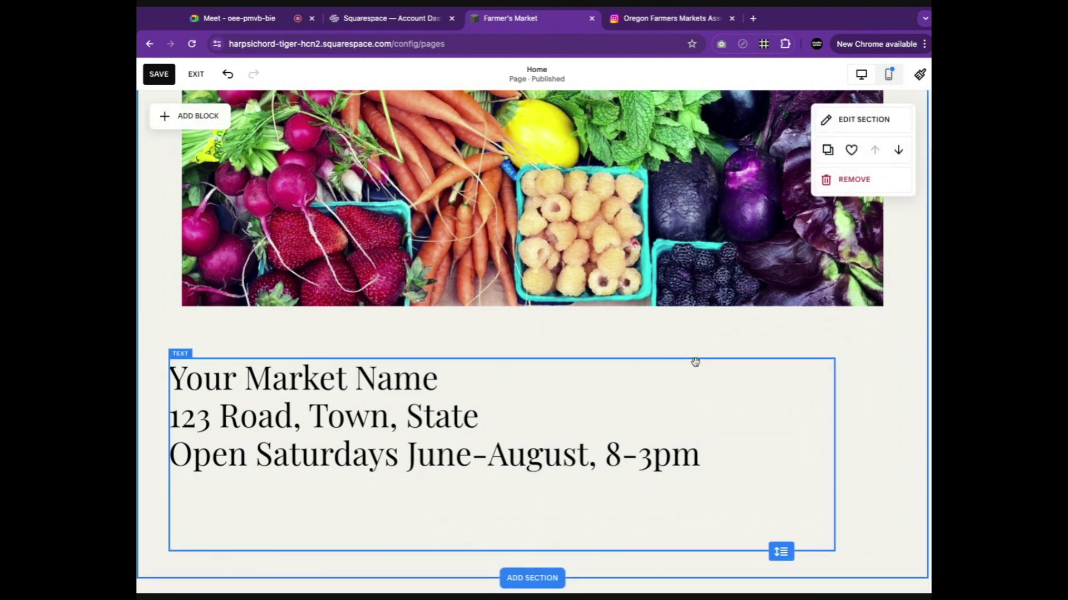
scroll(691, 367, "up", 5)
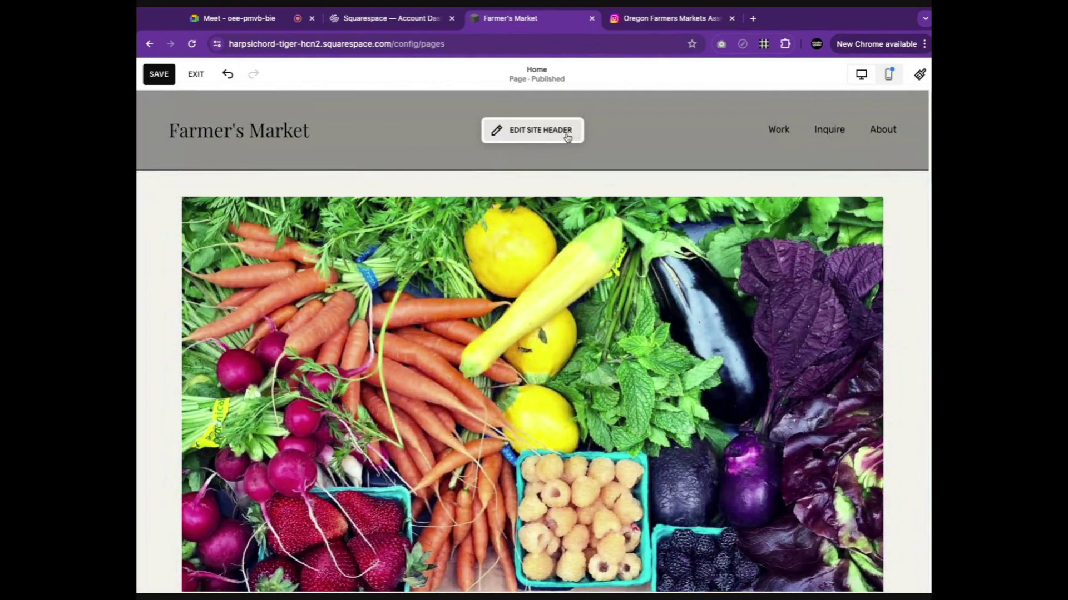
Turn on Social Links in the site header and open the Instagram link's details.
left_click(566, 136)
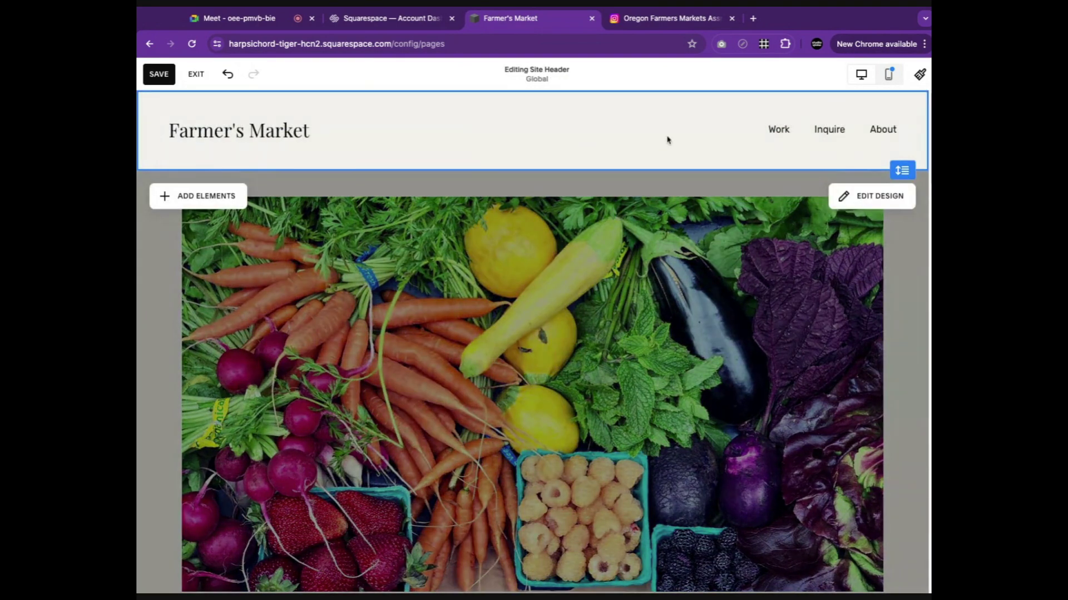
left_click(224, 200)
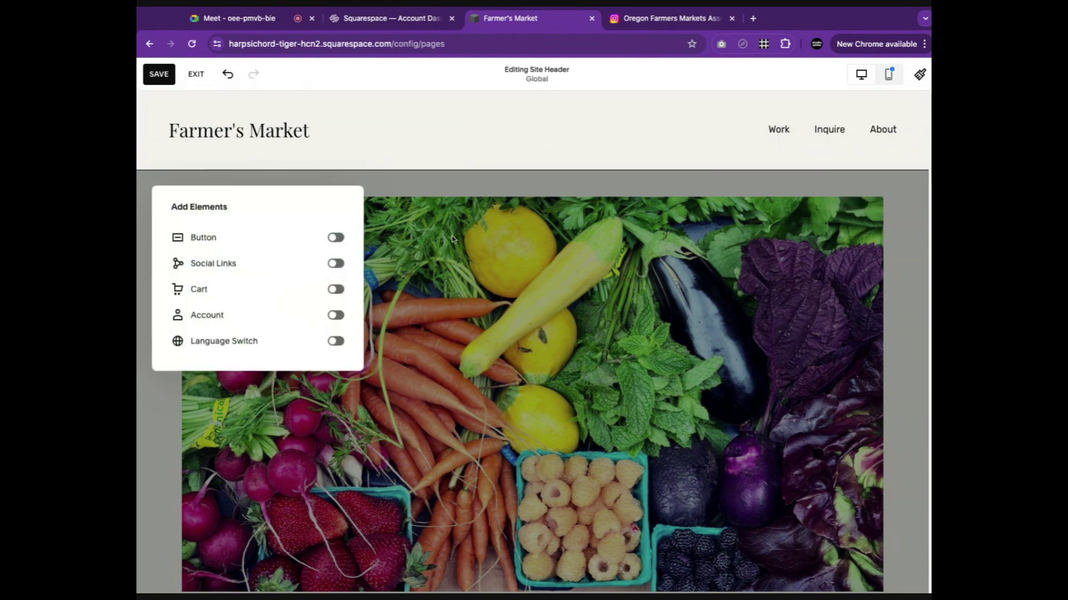
left_click(336, 263)
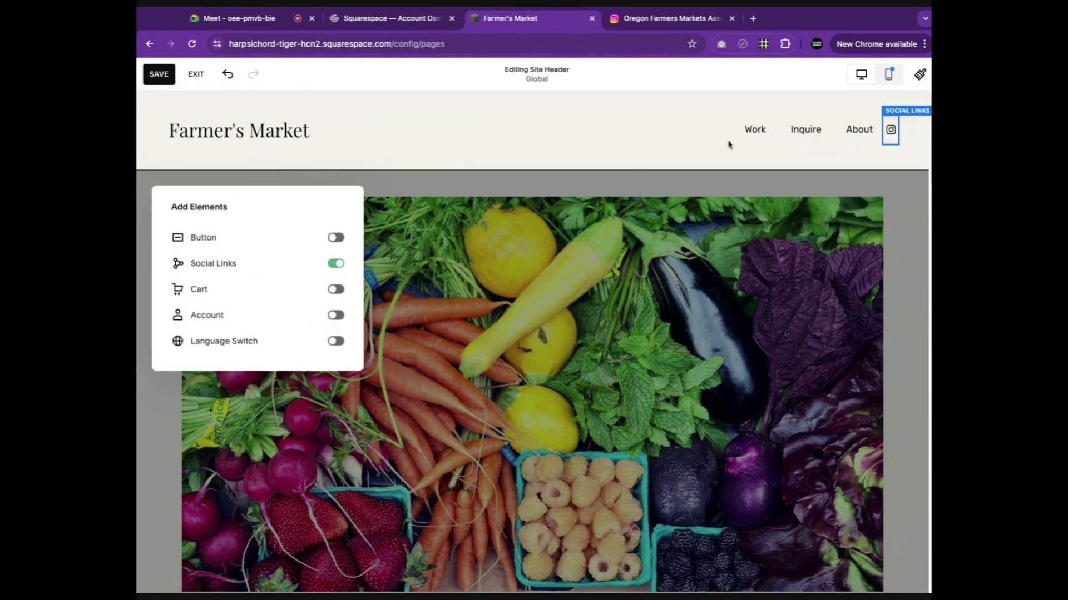
left_click(889, 132)
left_click(889, 132)
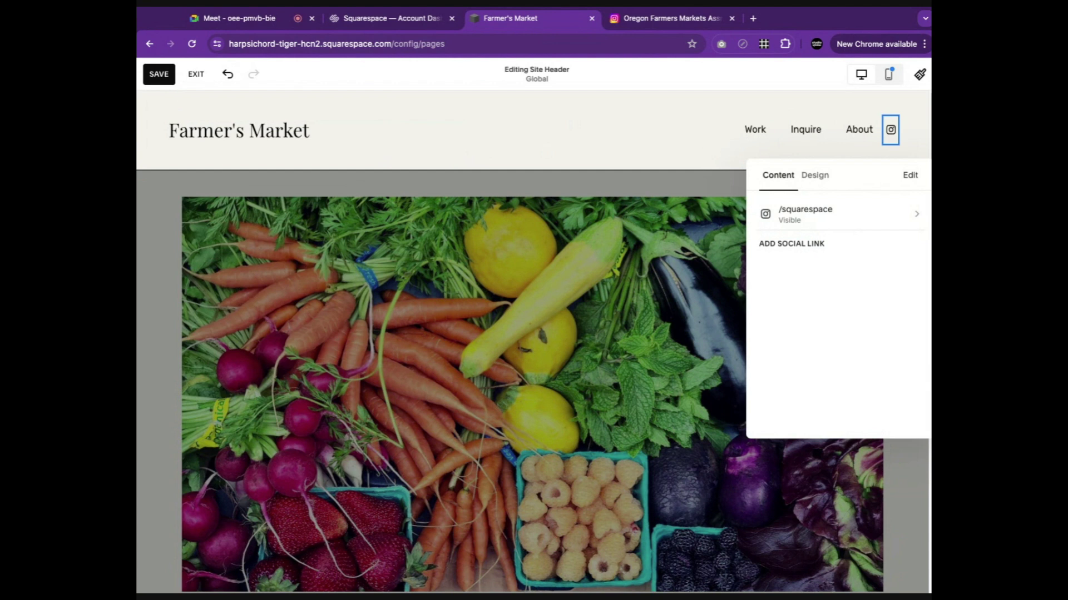
left_click(834, 214)
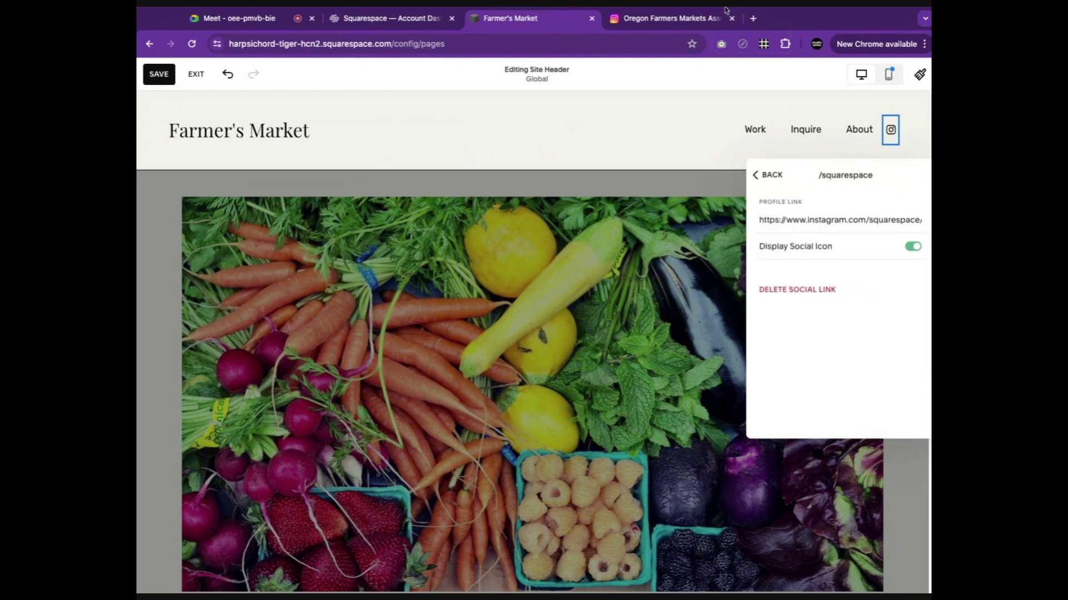
Copy the market association's Instagram profile URL into the icon's Profile Link field.
left_click(671, 19)
left_click(420, 44)
key("ctrl+c")
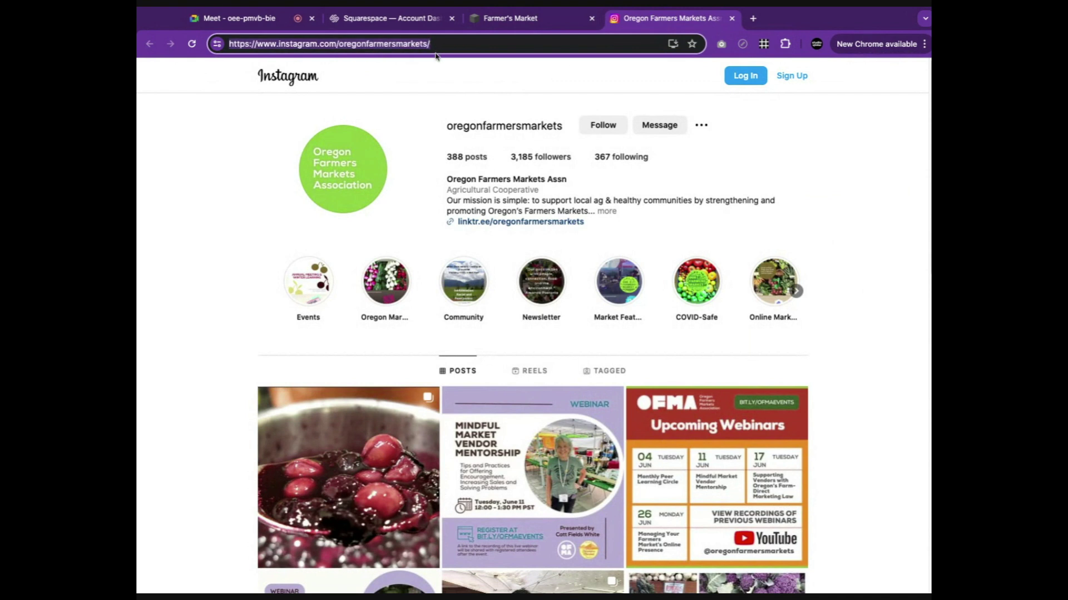
left_click(528, 21)
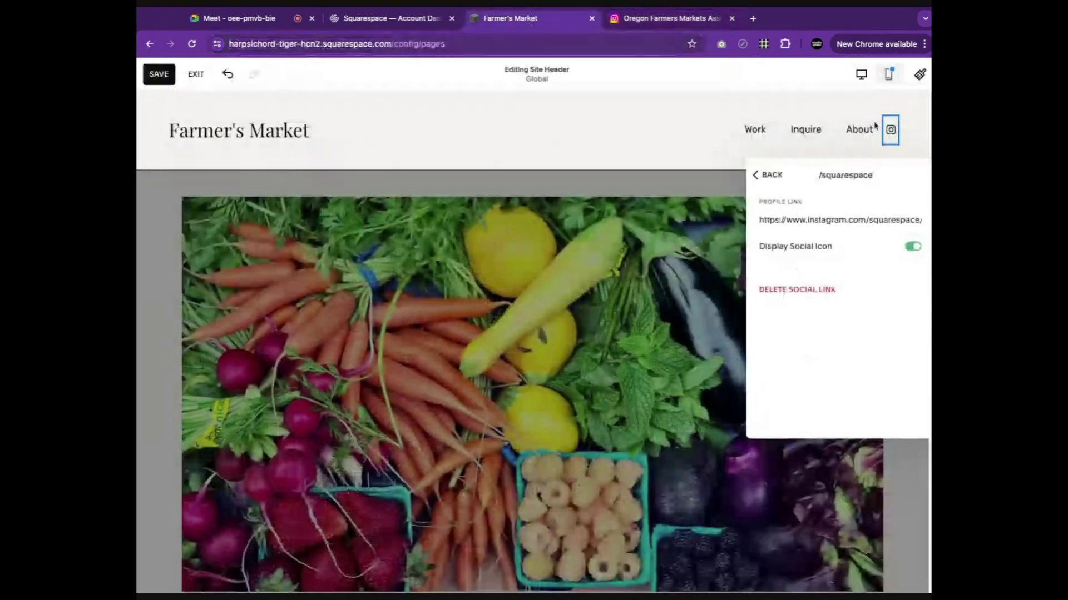
triple_click(852, 220)
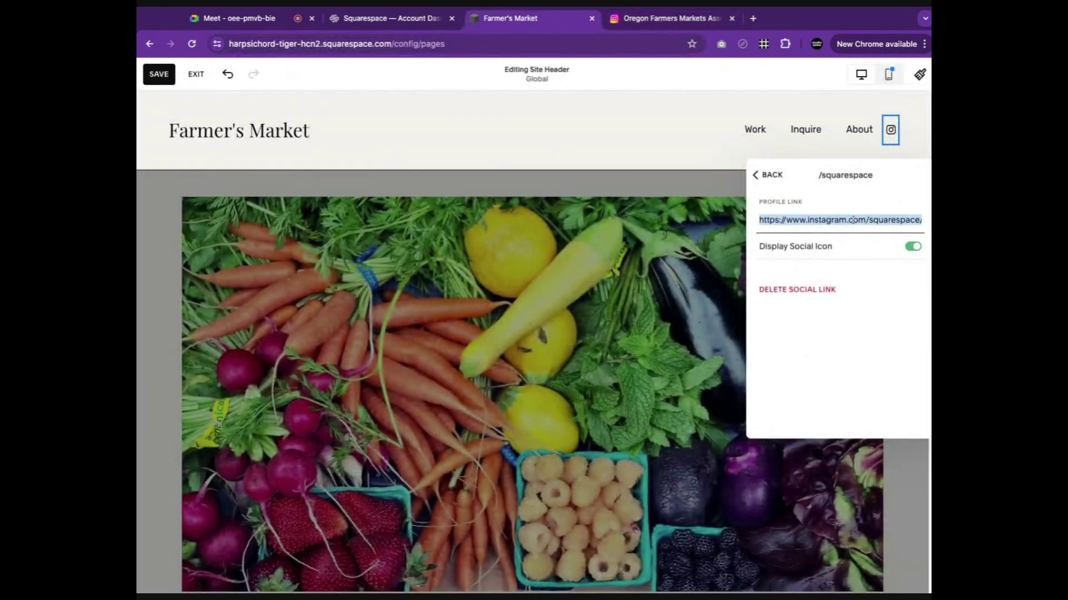
key("ctrl+v")
left_click(777, 177)
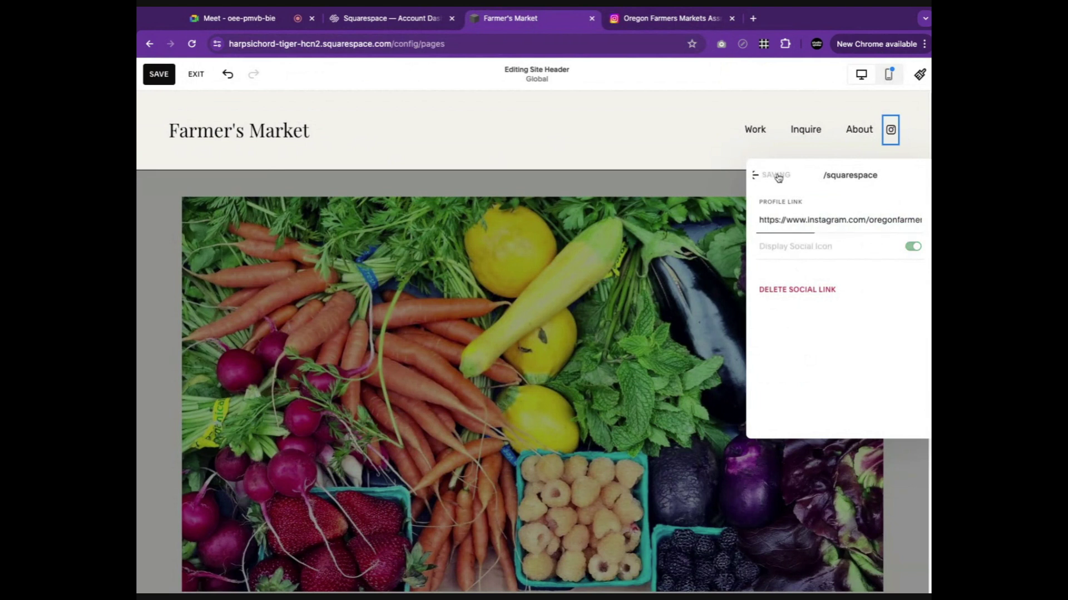
left_click(677, 147)
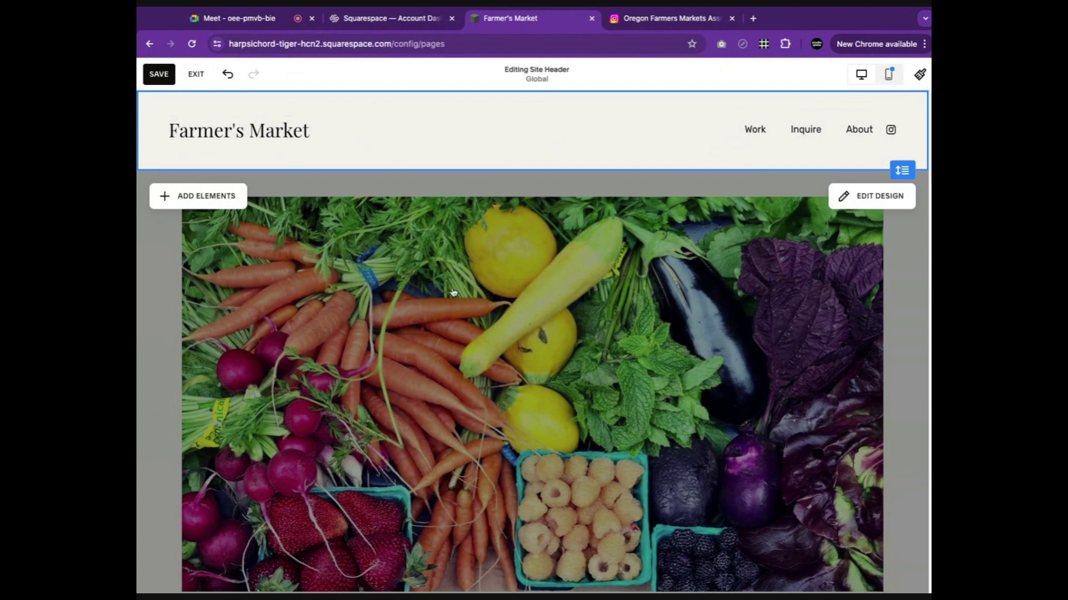
Leave header editing, scroll to the footer and back, then save and exit to the Pages list.
left_click(654, 283)
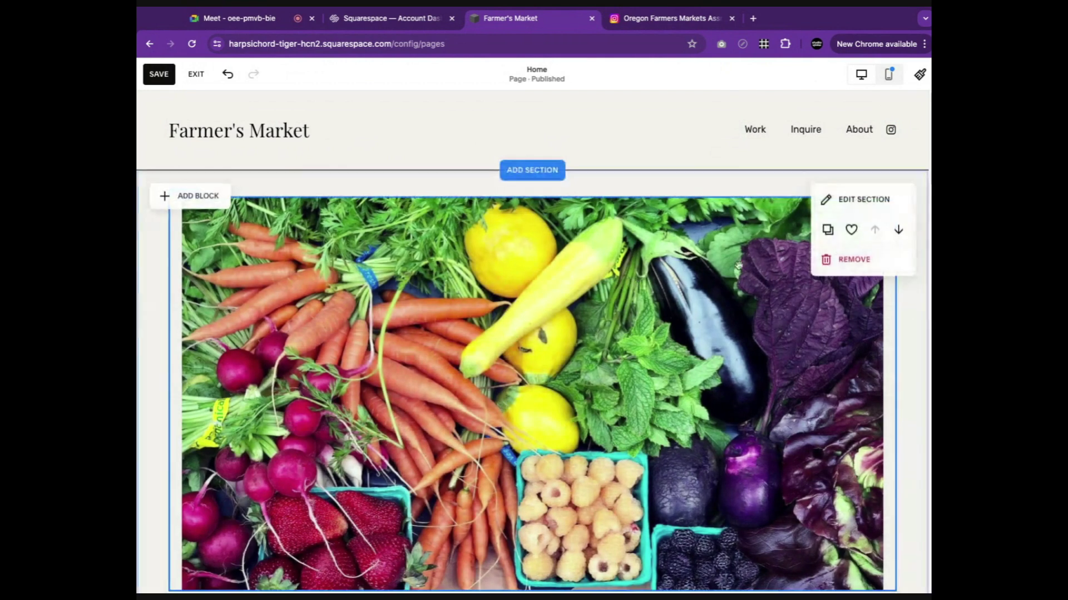
scroll(597, 259, "down", 2)
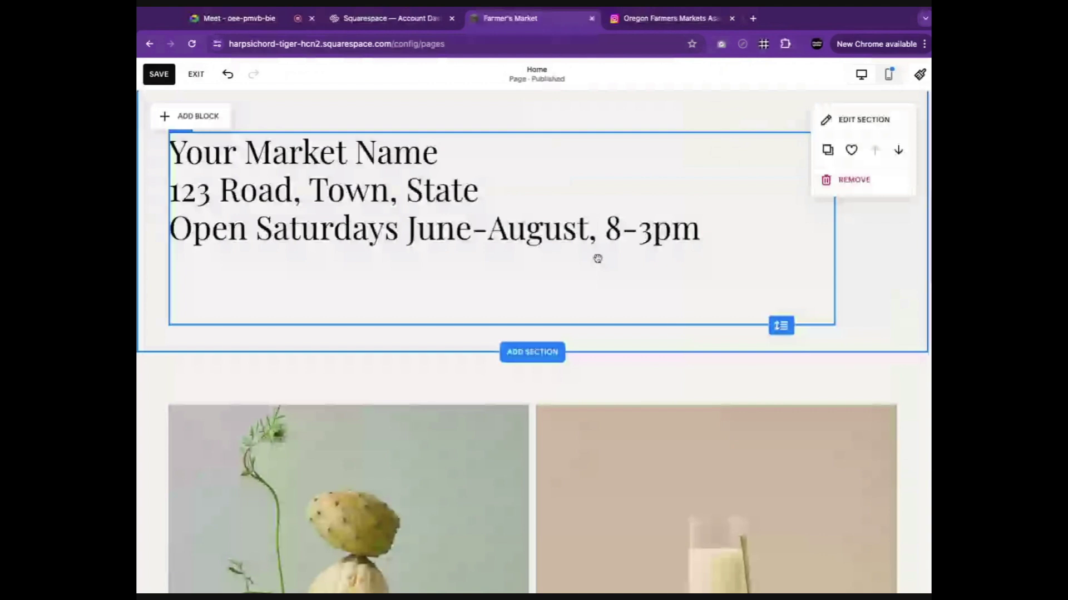
scroll(597, 258, "down", 15)
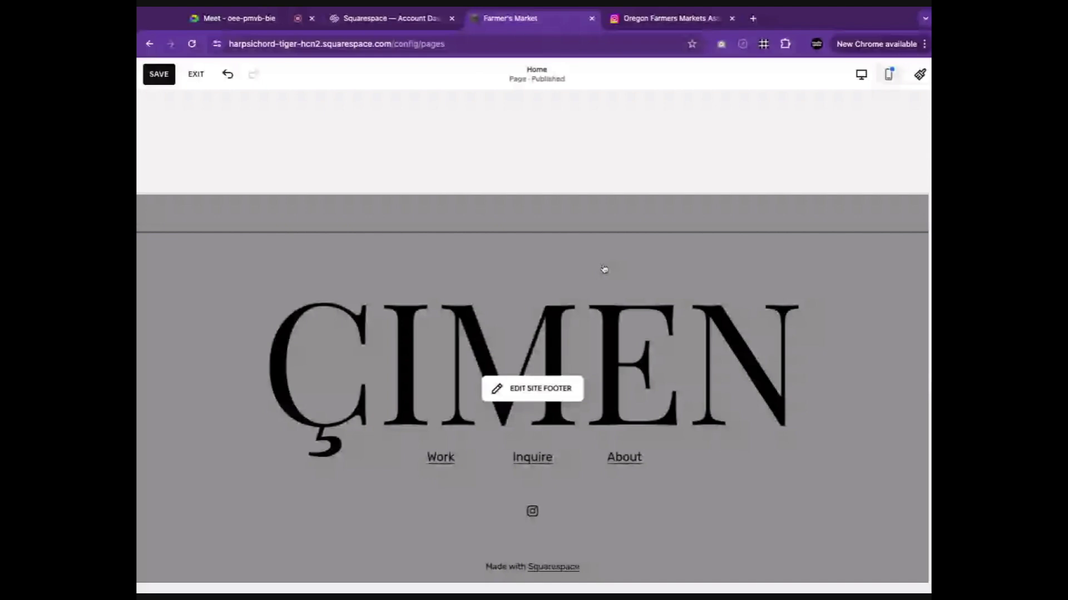
scroll(604, 269, "up", 2)
left_click(160, 74)
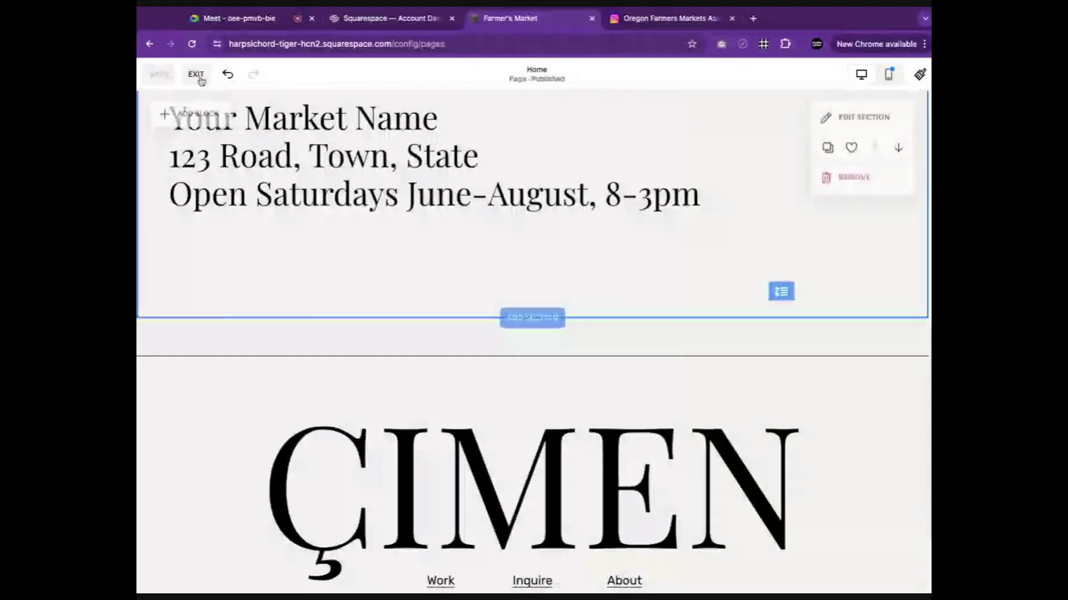
left_click(196, 74)
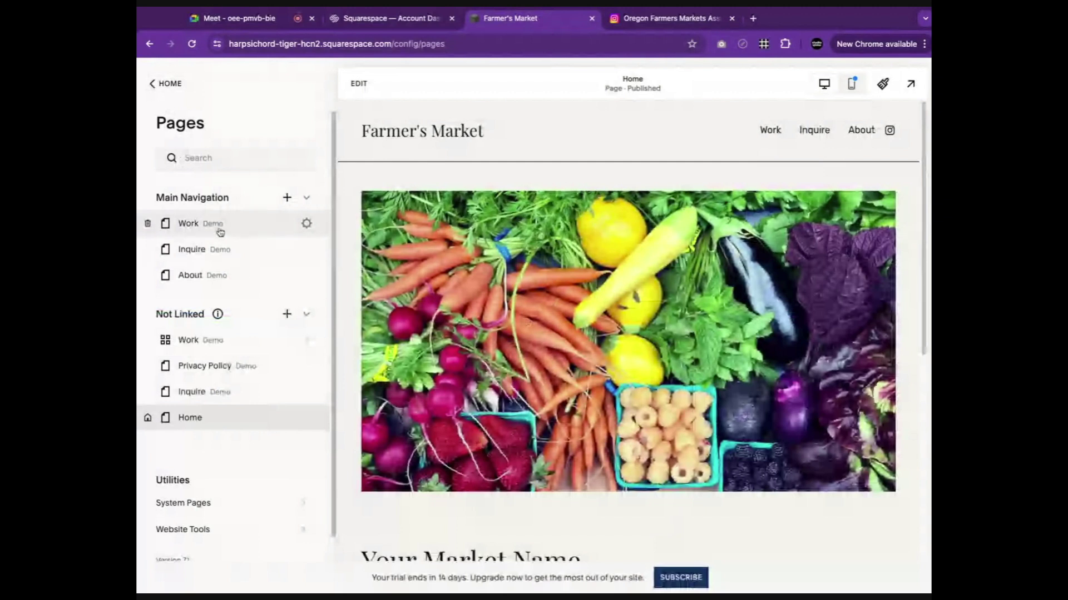
Delete the Work, Inquire and About demo pages.
left_click(147, 223)
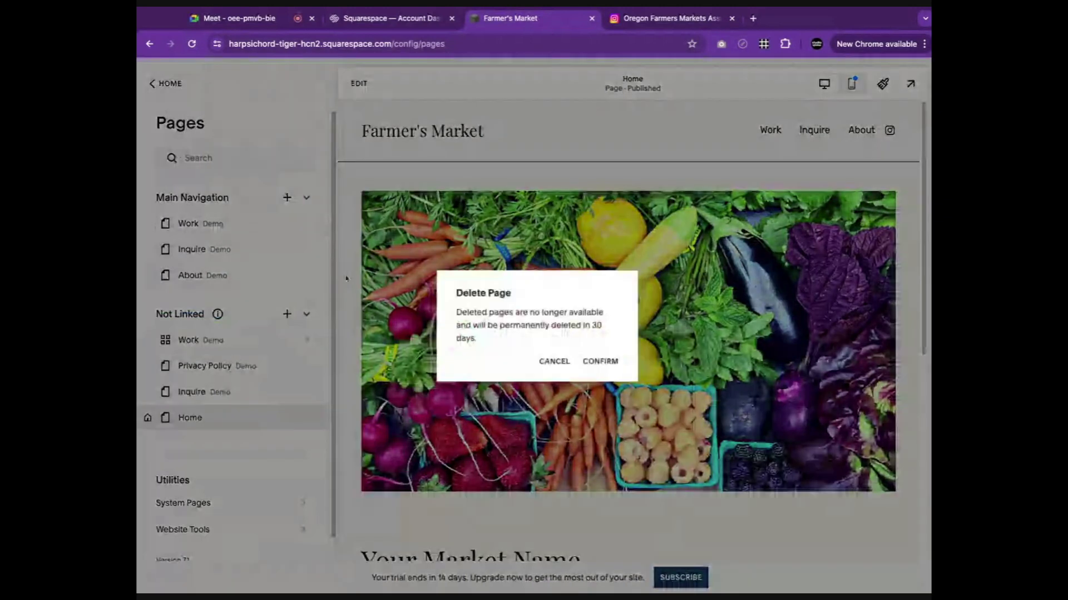
left_click(600, 361)
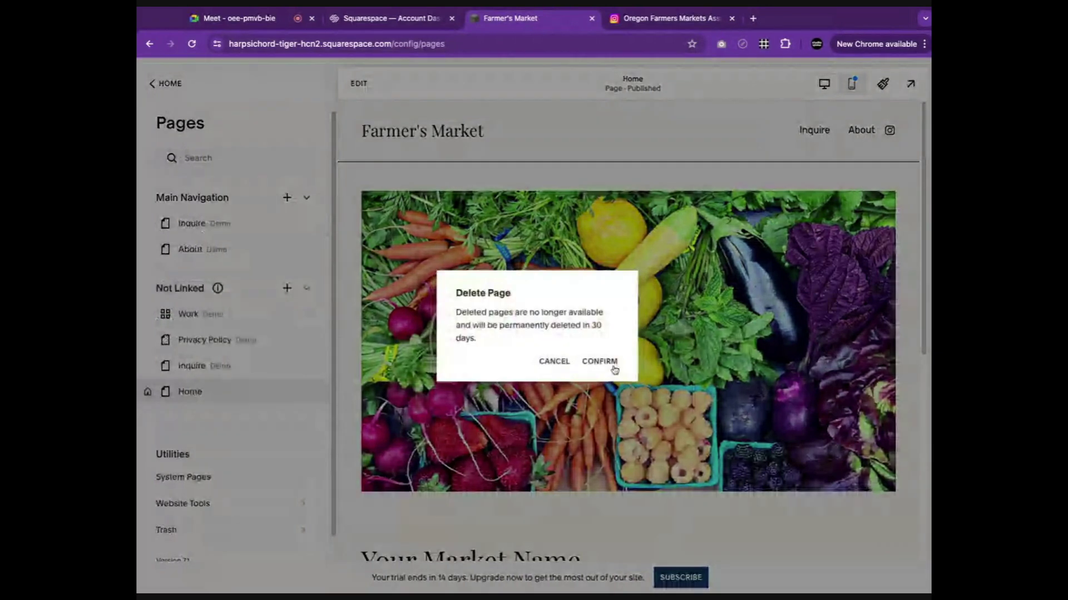
left_click(610, 364)
left_click(148, 223)
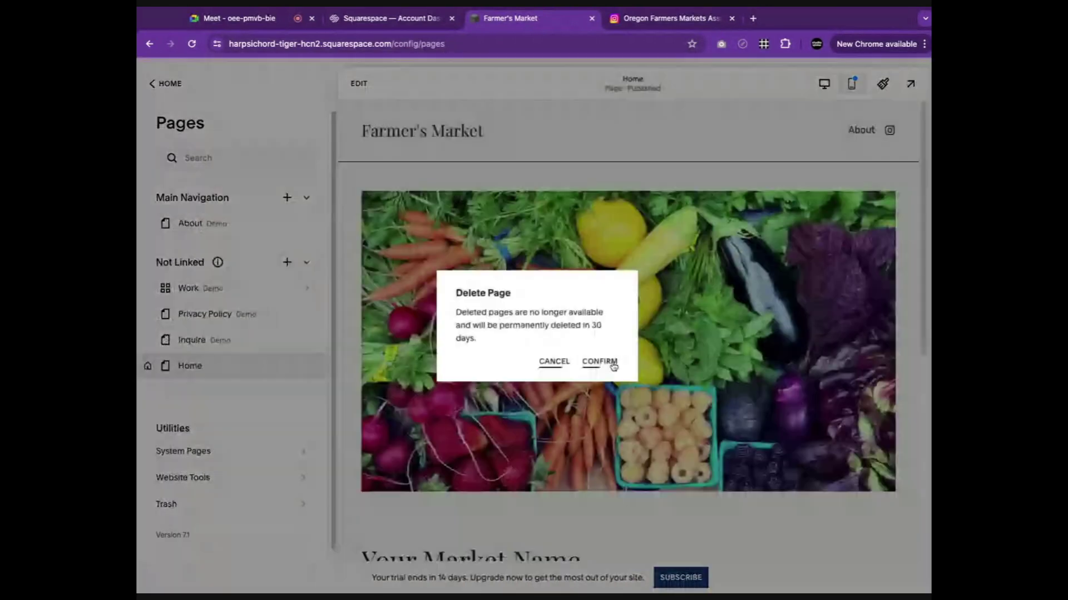
left_click(611, 363)
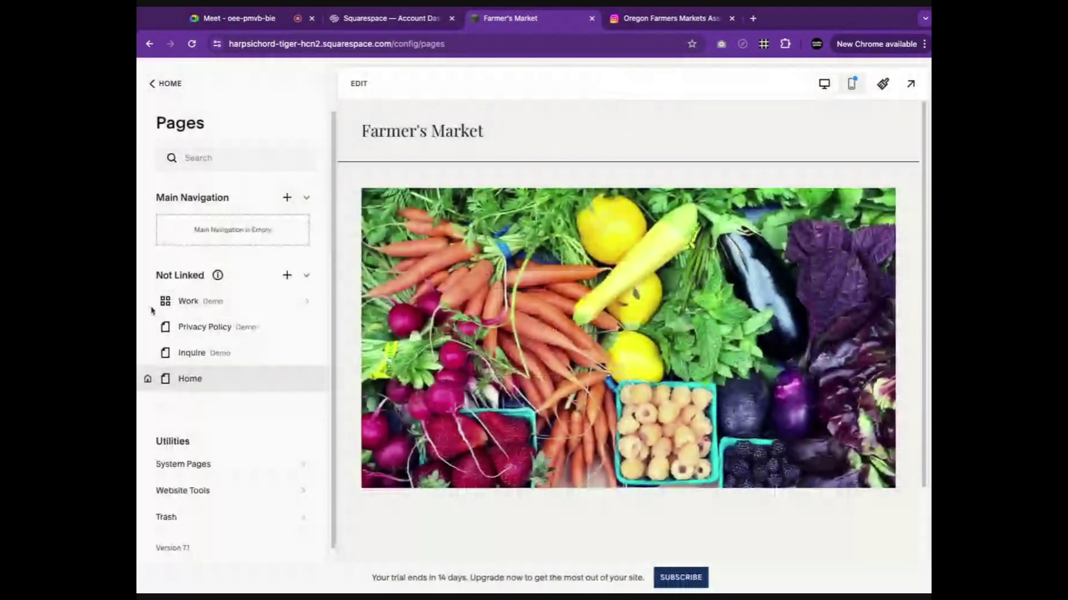
Delete the unlinked Work portfolio, Privacy Policy and Inquire pages, leaving only Home.
left_click(148, 301)
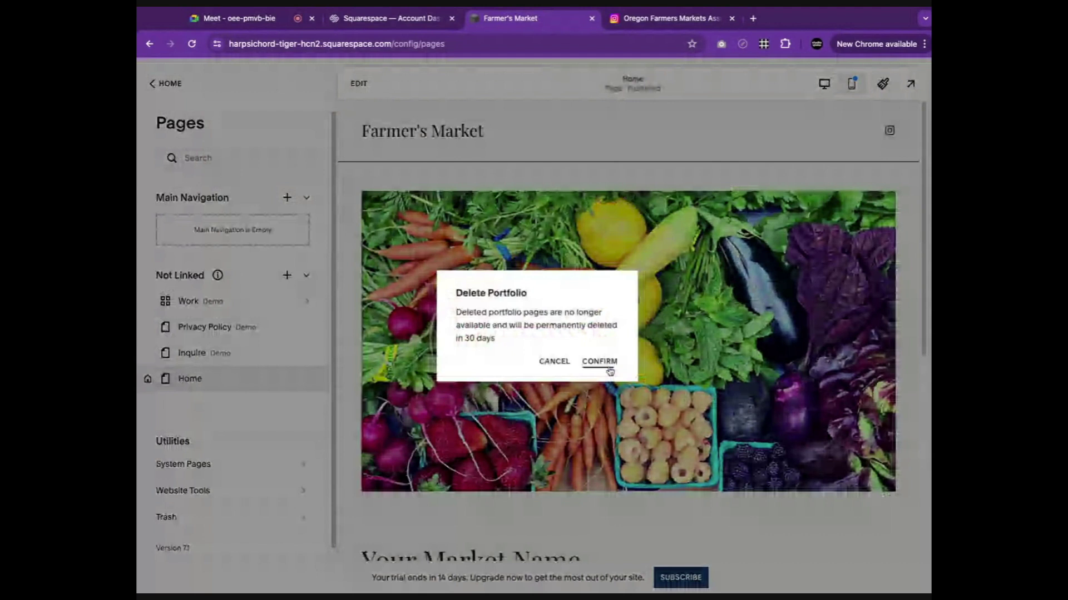
left_click(606, 365)
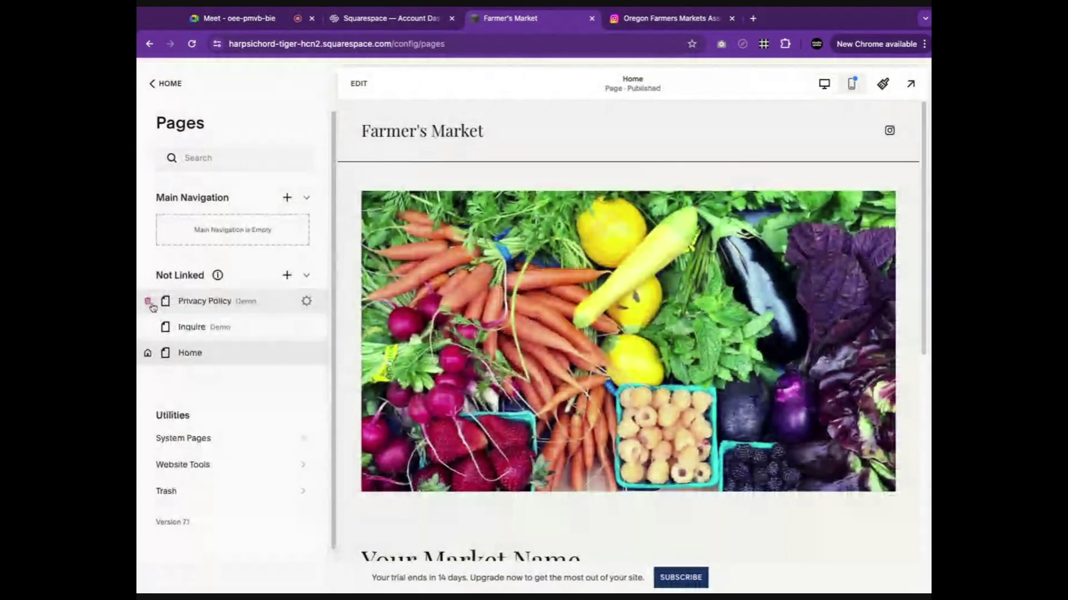
left_click(148, 302)
key("Return")
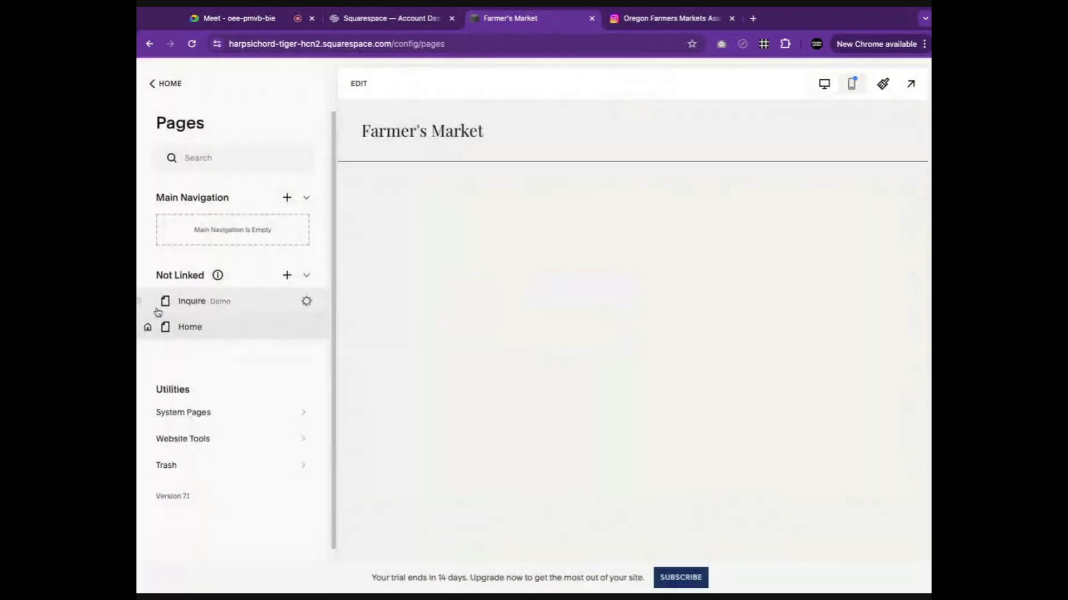
left_click(148, 301)
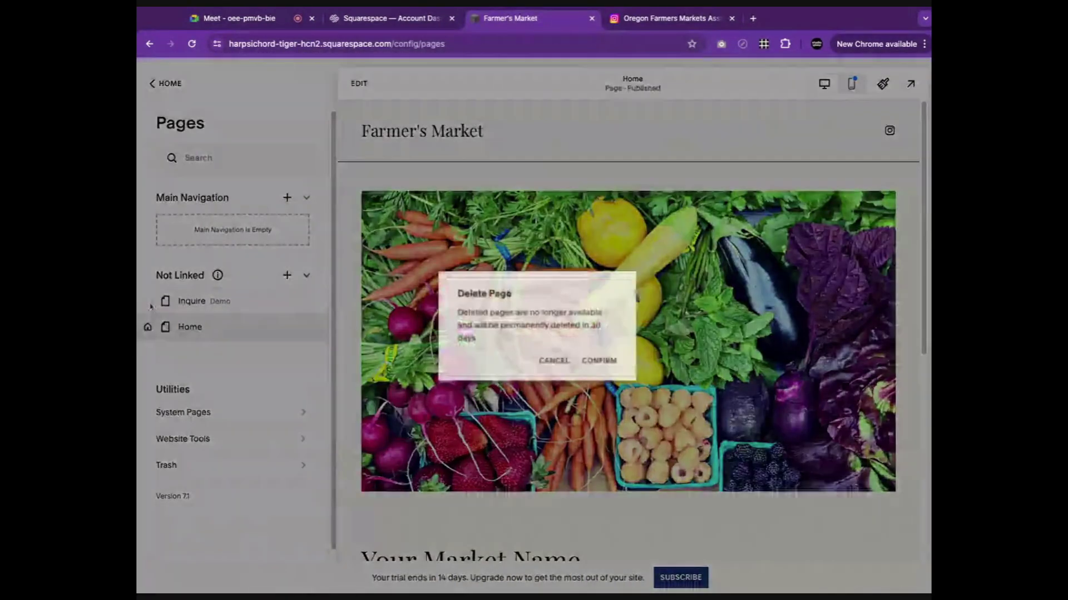
left_click(604, 364)
scroll(593, 319, "down", 5)
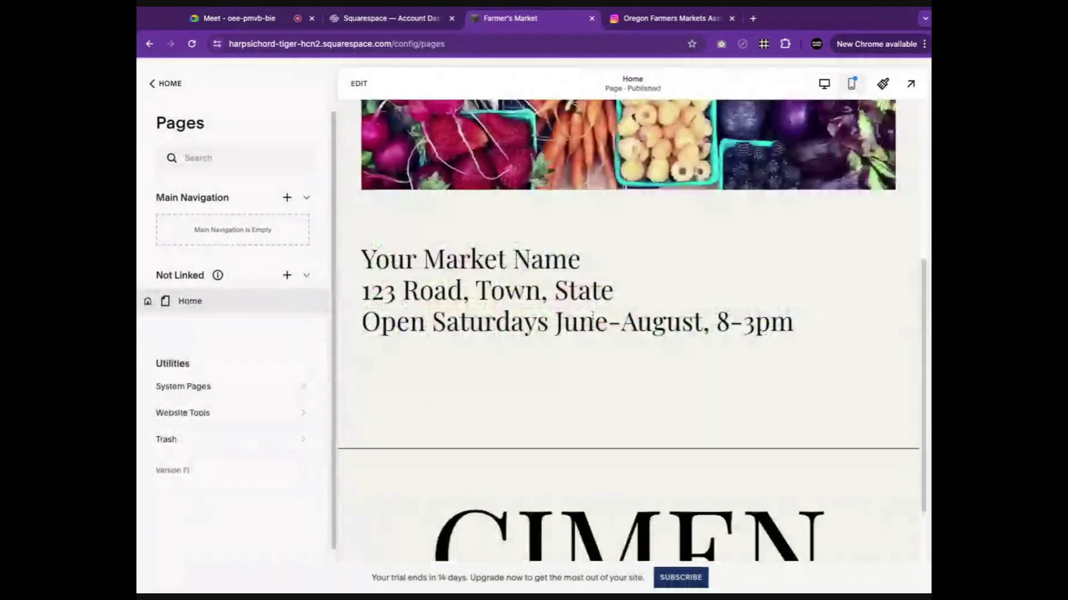
scroll(593, 317, "up", 5)
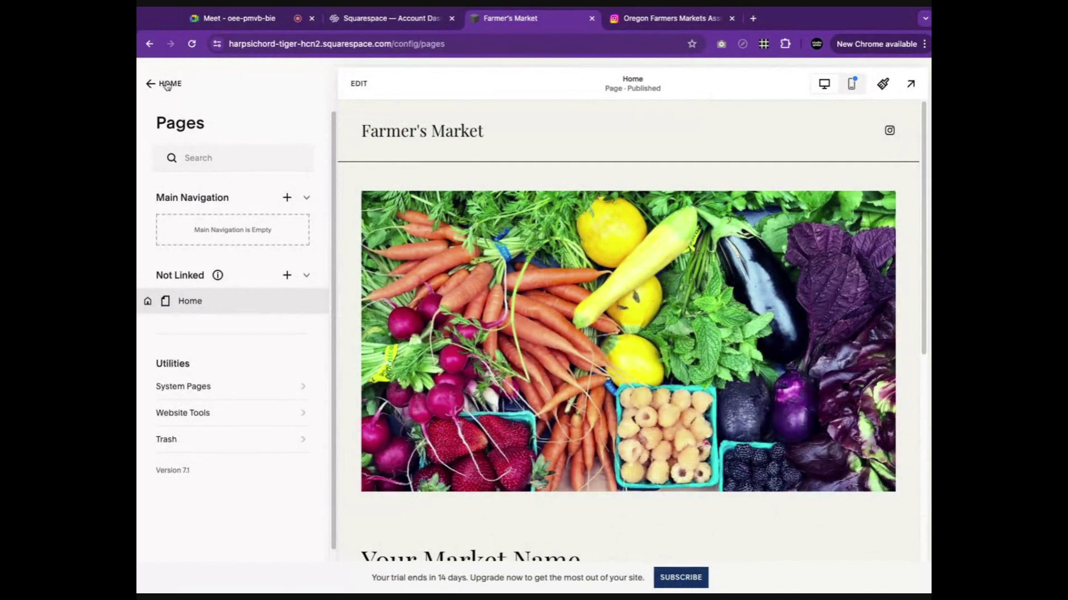
In Settings, review the Site Availability options, then move to Domains & Email.
left_click(166, 84)
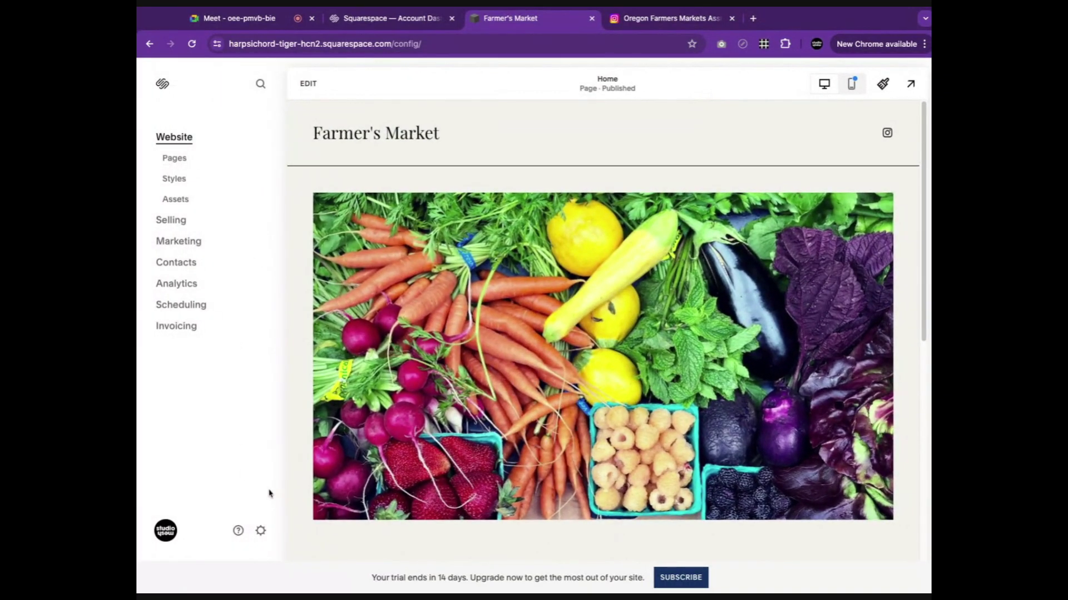
left_click(265, 532)
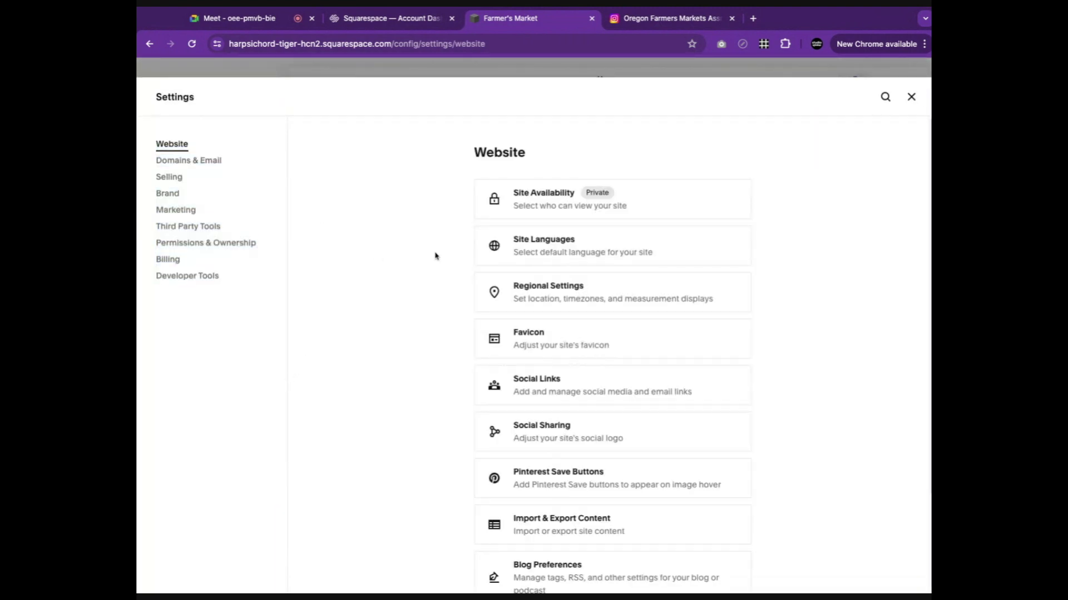
left_click(582, 207)
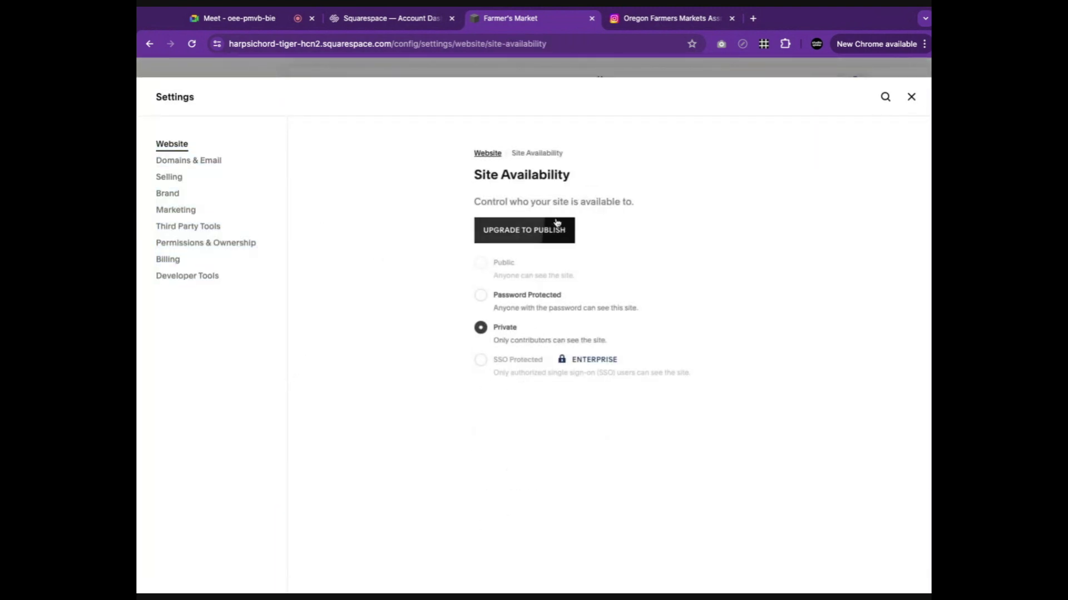
left_click_drag(473, 201, 633, 202)
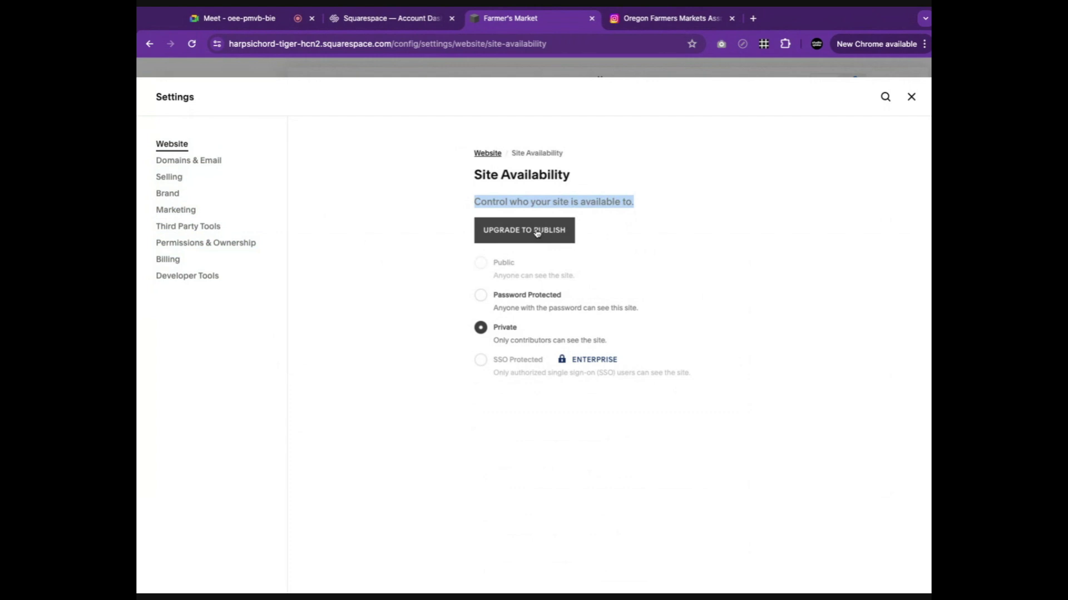
double_click(356, 207)
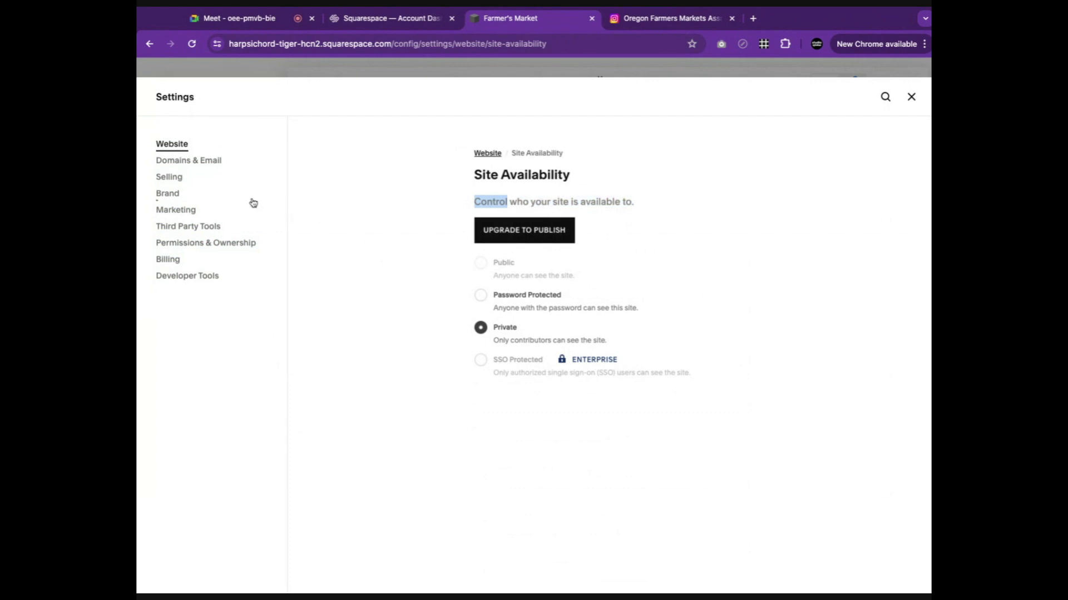
left_click(194, 161)
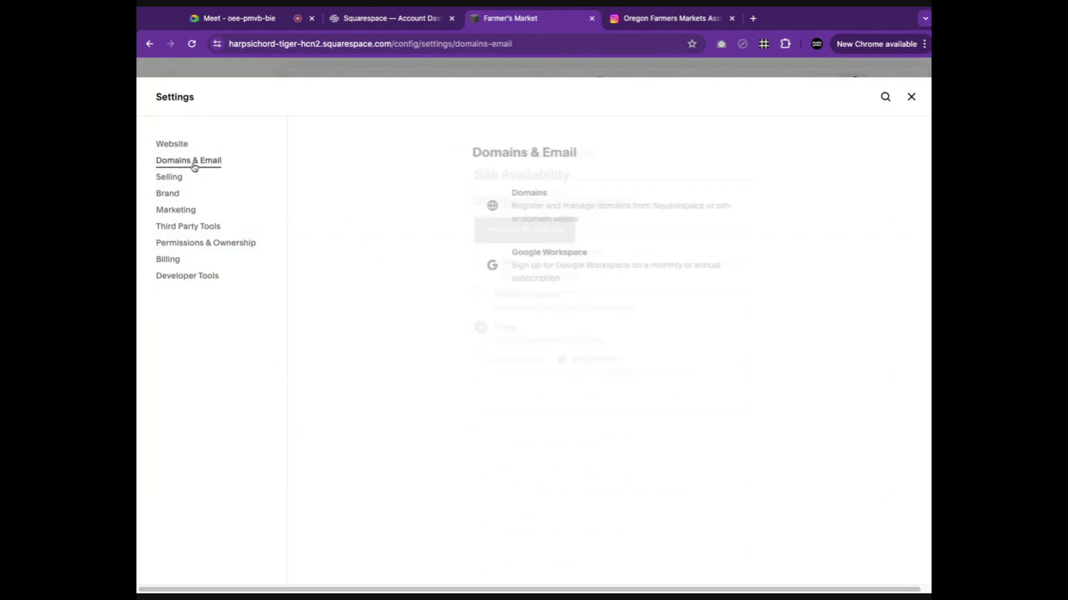
Check the site's built-in domain under Domains, then close Settings.
left_click(578, 212)
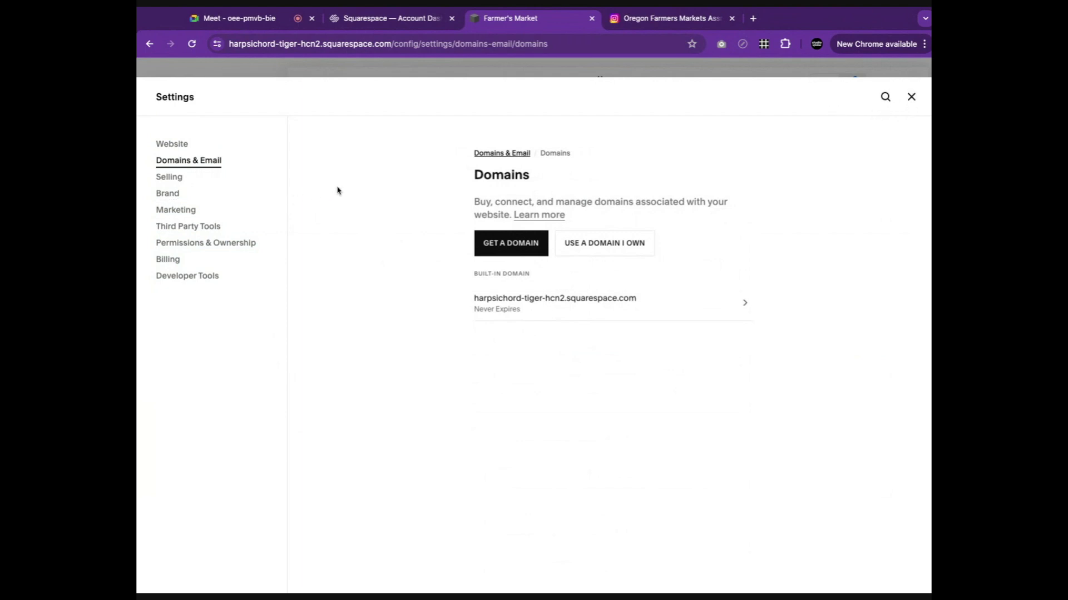
left_click(910, 97)
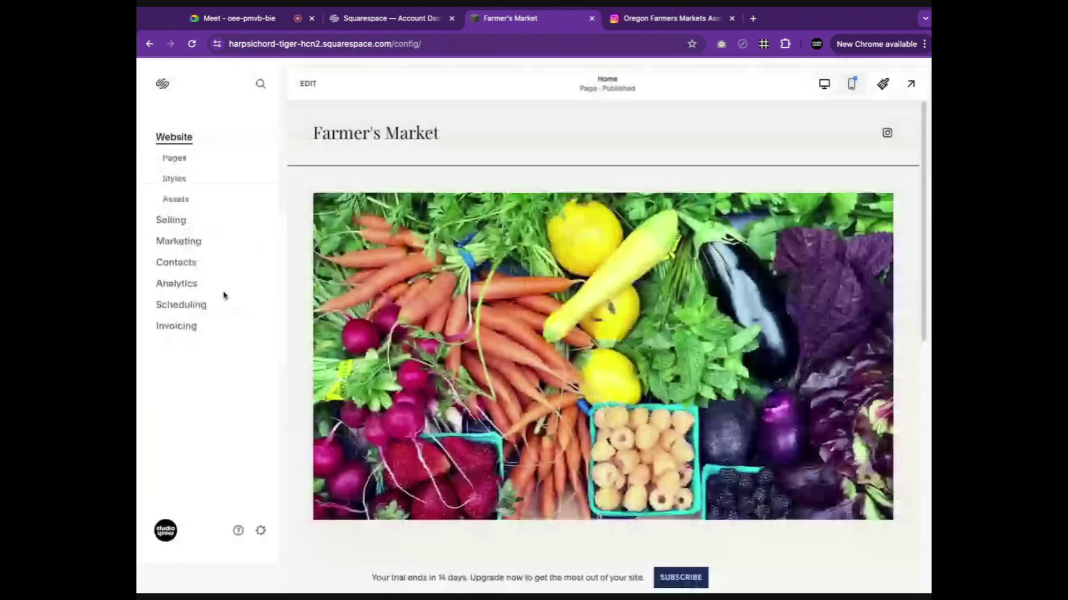
left_click(261, 532)
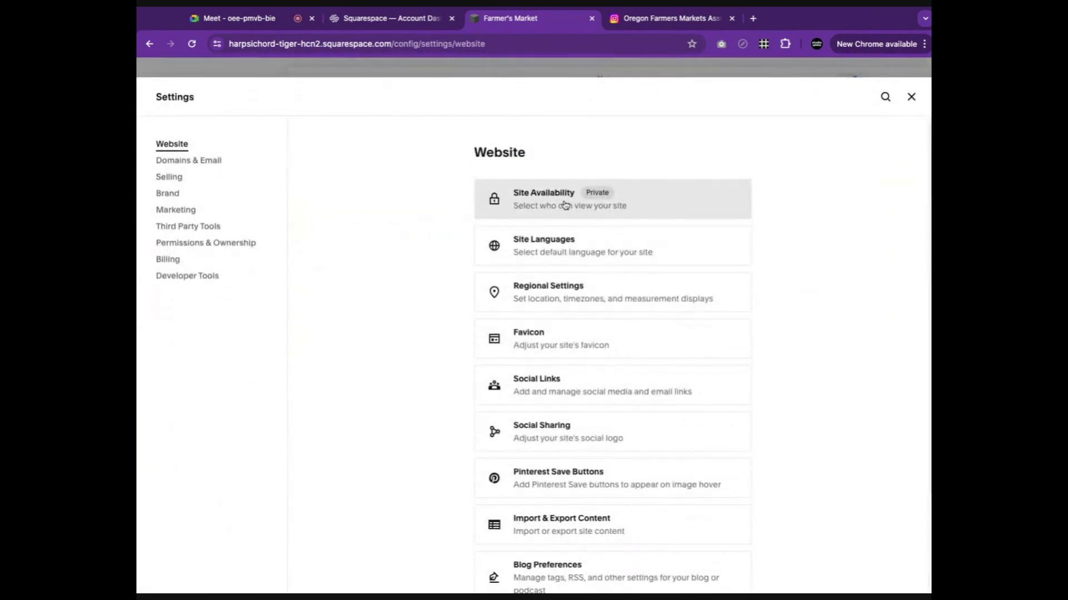
left_click(564, 206)
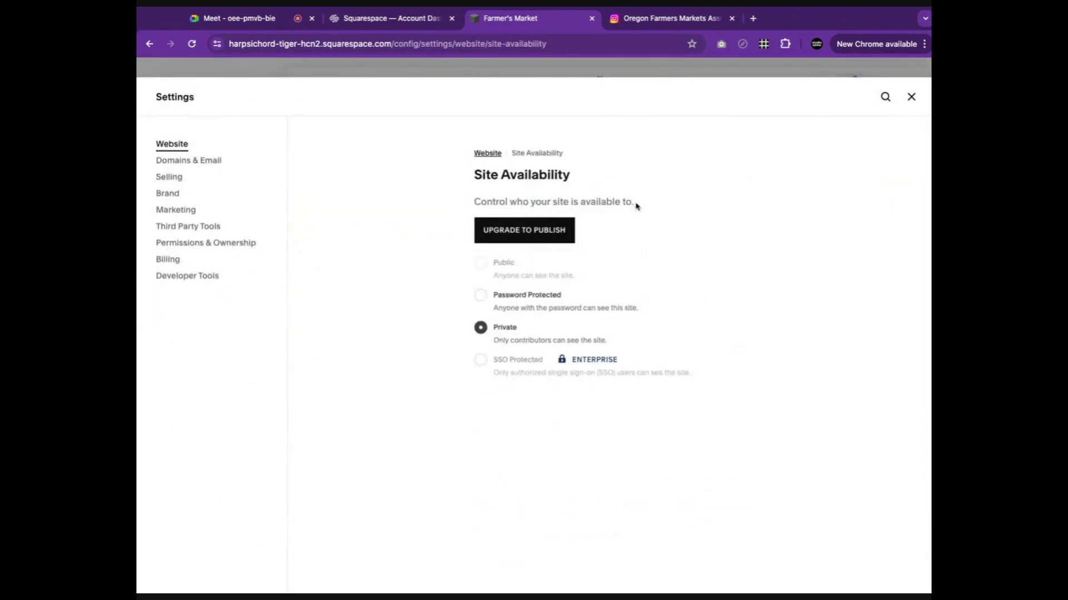
mouse_move(481, 269)
double_click(496, 264)
left_click_drag(496, 267, 670, 266)
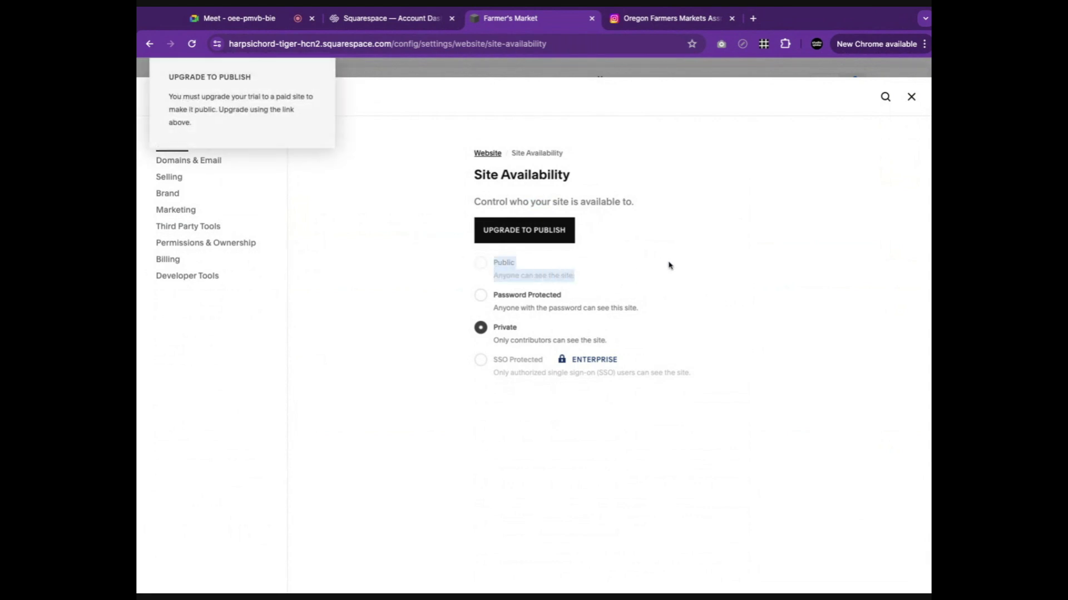
left_click(912, 98)
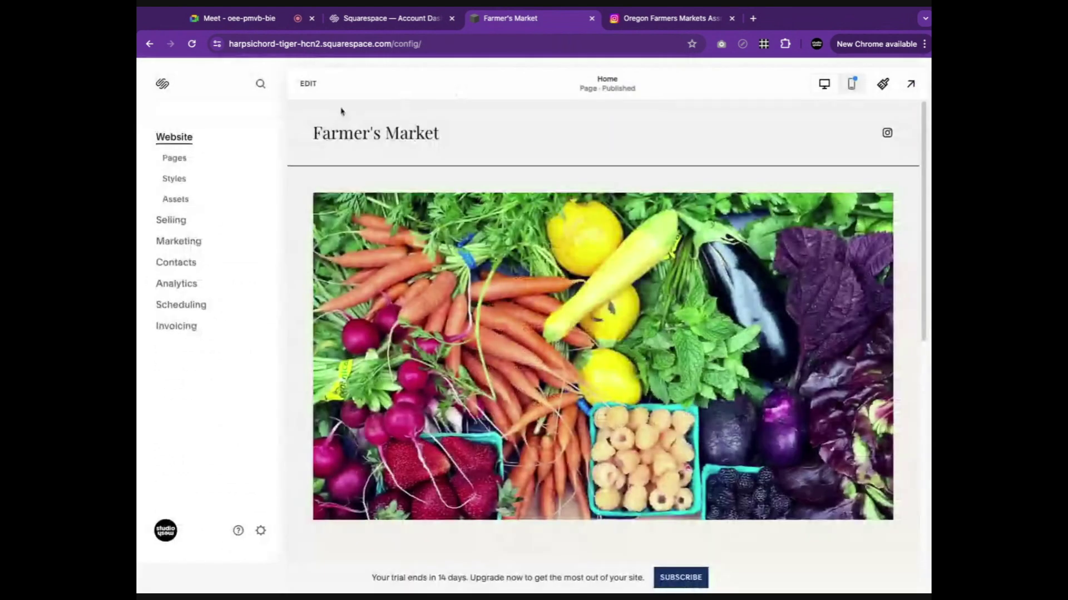